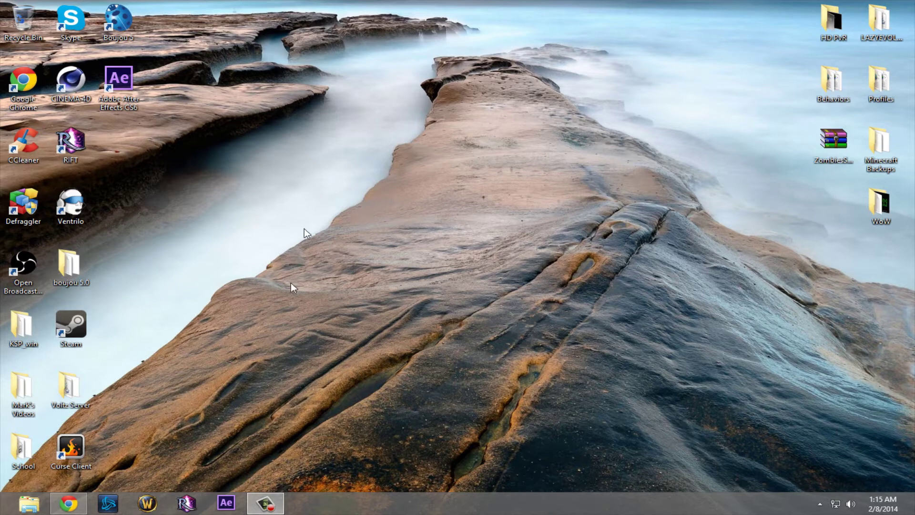
Start Open Broadcaster Software, move its window aside, and select the Main WoW scene.
double_click(39, 267)
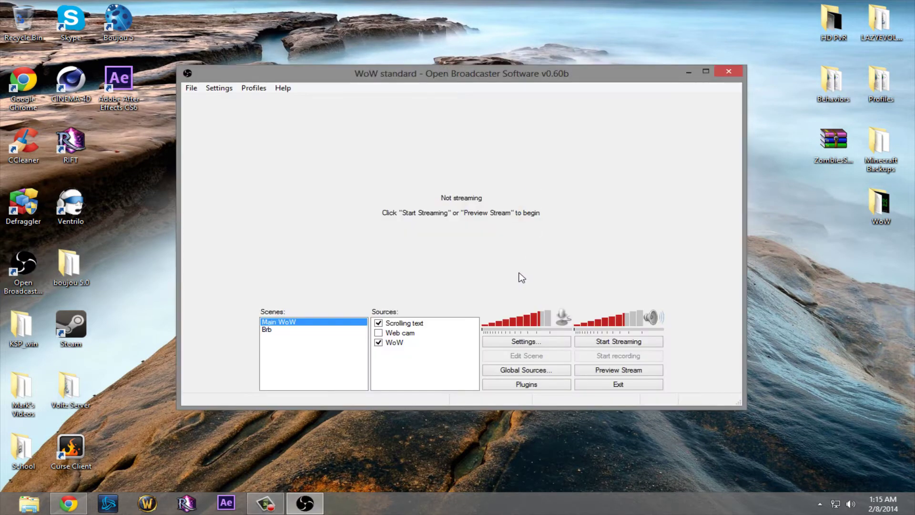
left_click_drag(483, 79, 566, 69)
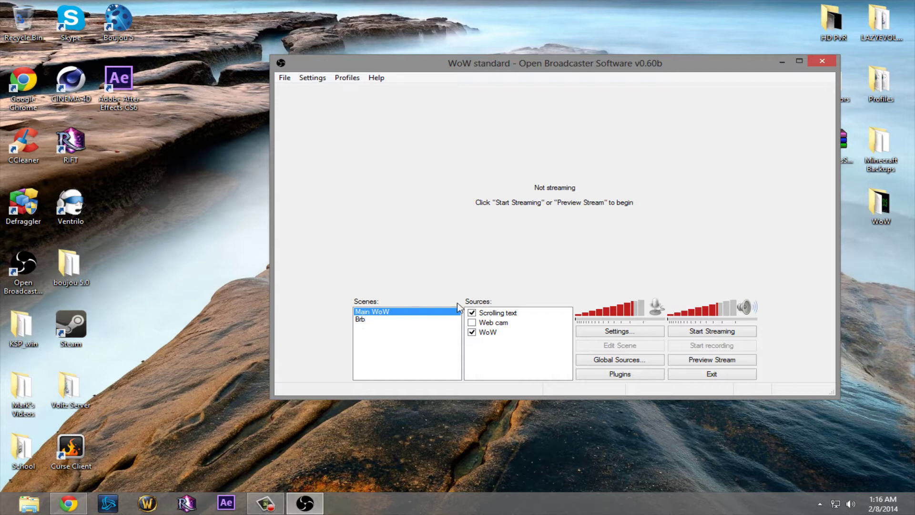
left_click(369, 319)
left_click(382, 312)
Preview the Main WoW scene with scene editing enabled for the WoW source, and stop the preview.
left_click(710, 360)
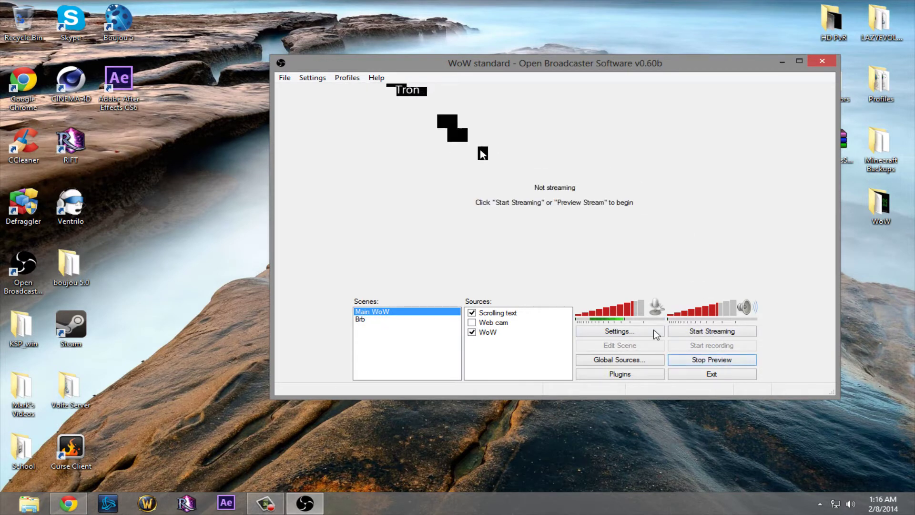
left_click(619, 346)
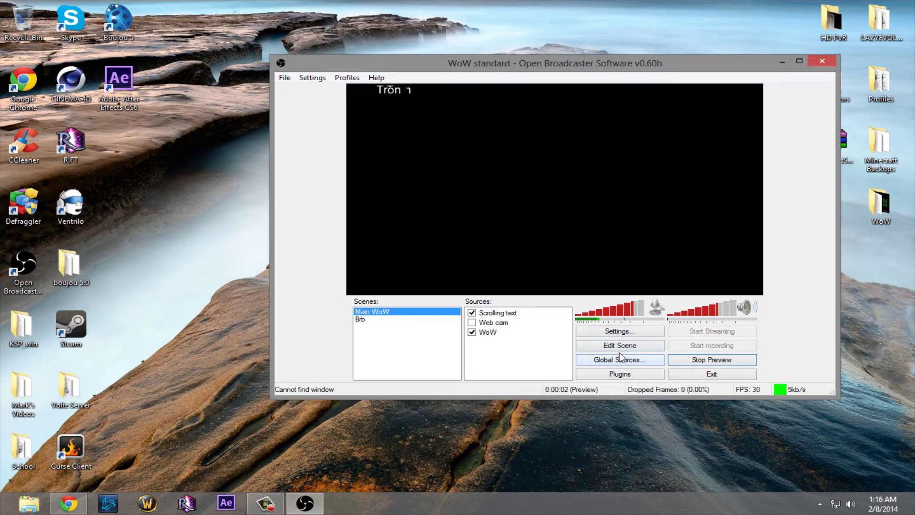
left_click_drag(443, 146, 489, 146)
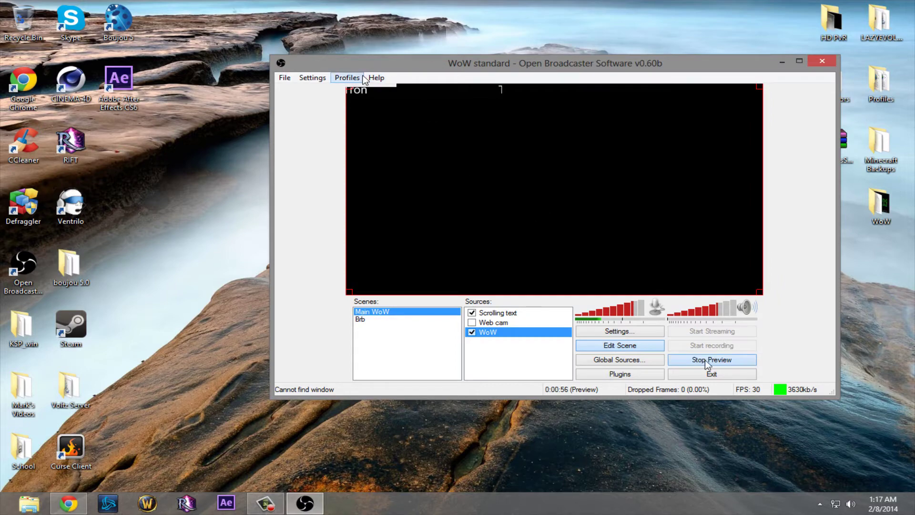
left_click(313, 78)
left_click(708, 360)
Open the program settings and view the available interface languages in the general settings.
left_click(313, 77)
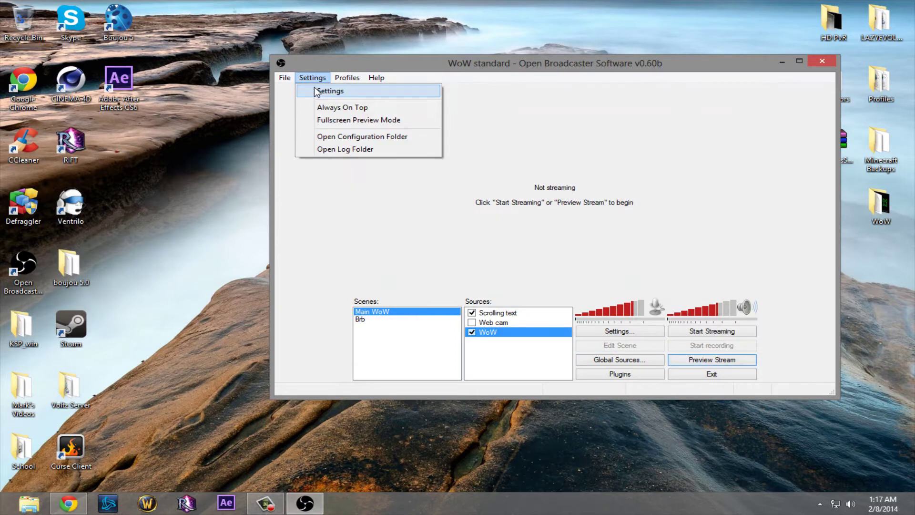
left_click(316, 91)
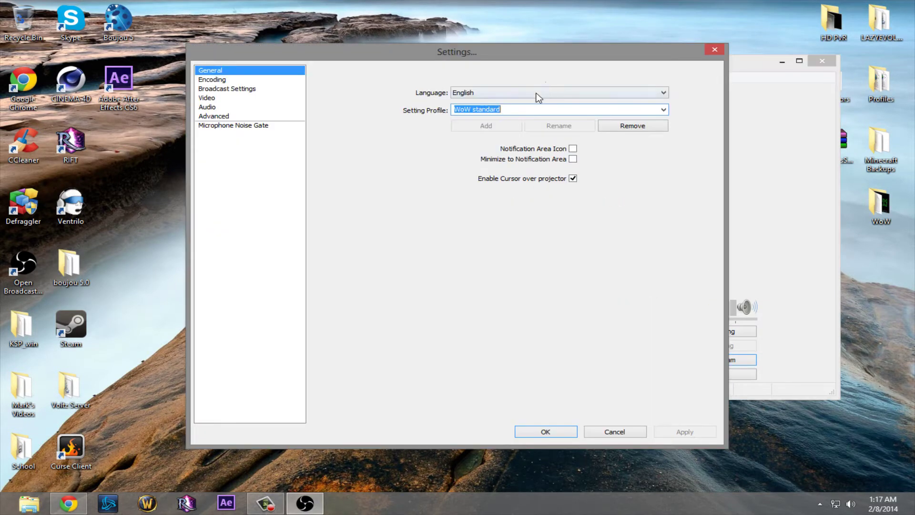
left_click(537, 93)
left_click(547, 84)
left_click(547, 92)
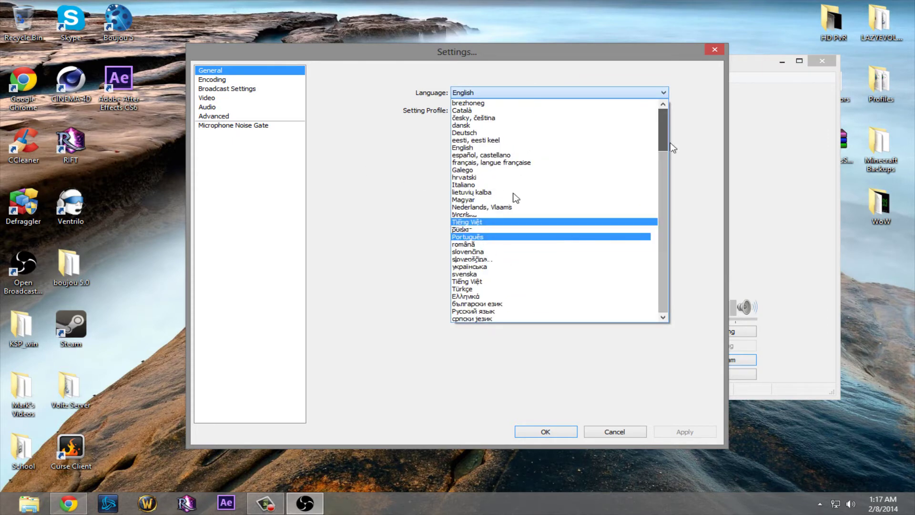
left_click(407, 118)
left_click(660, 93)
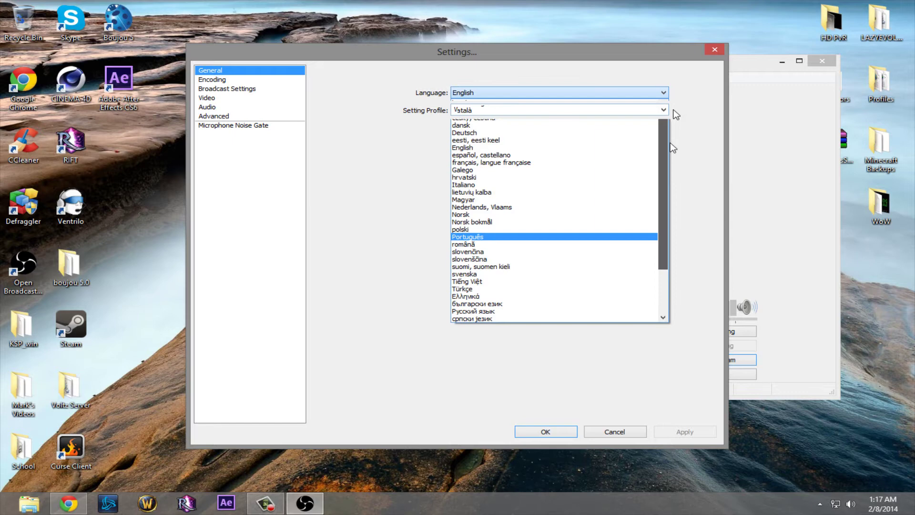
View the available setting profiles and choose WoW standard.
left_click(673, 111)
left_click(664, 110)
left_click(662, 111)
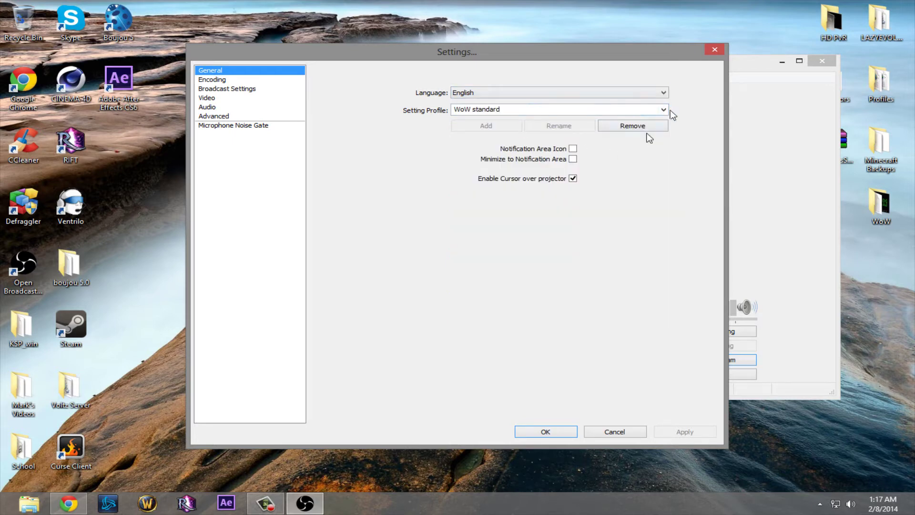
left_click(667, 111)
left_click(563, 130)
left_click(667, 111)
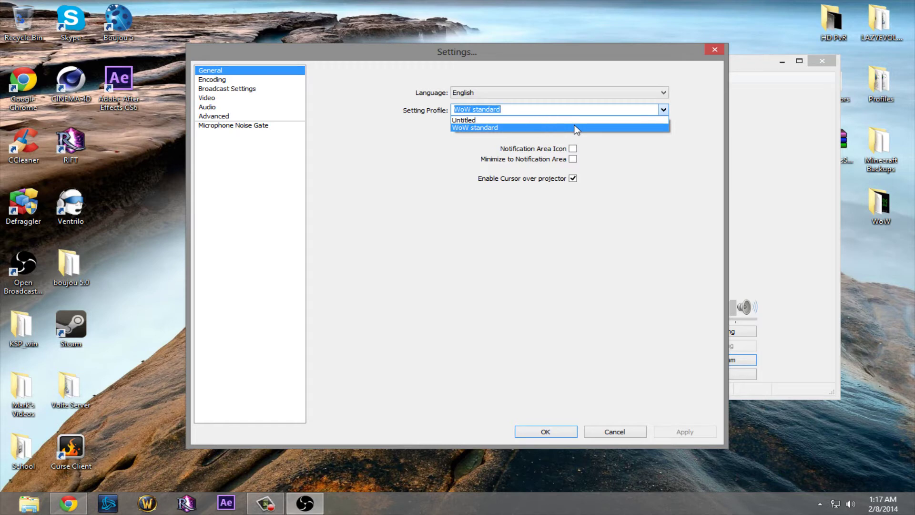
left_click(539, 128)
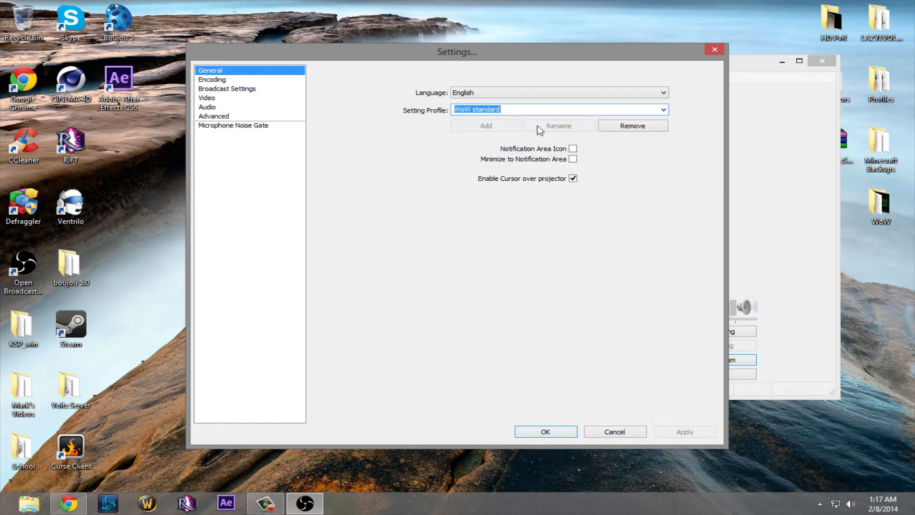
Look at the encoding settings, and view the mode options in the broadcast settings.
left_click(244, 80)
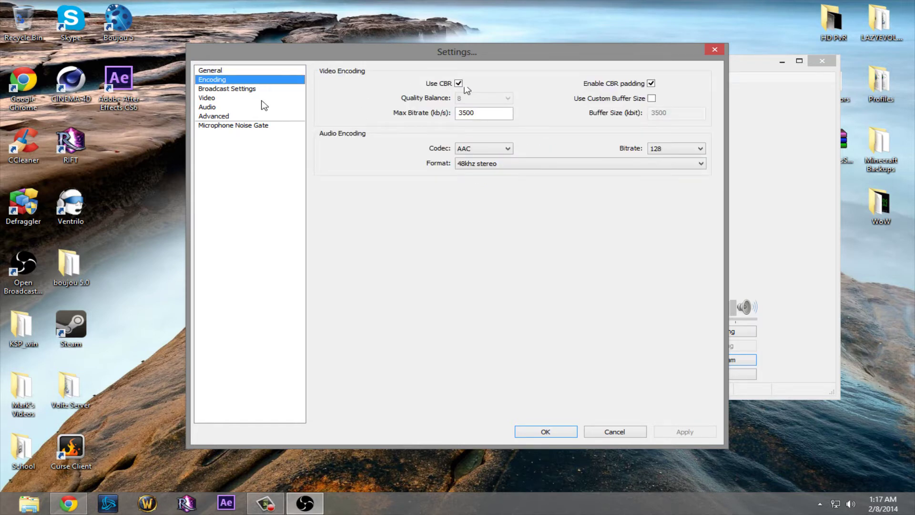
left_click(232, 89)
left_click(503, 81)
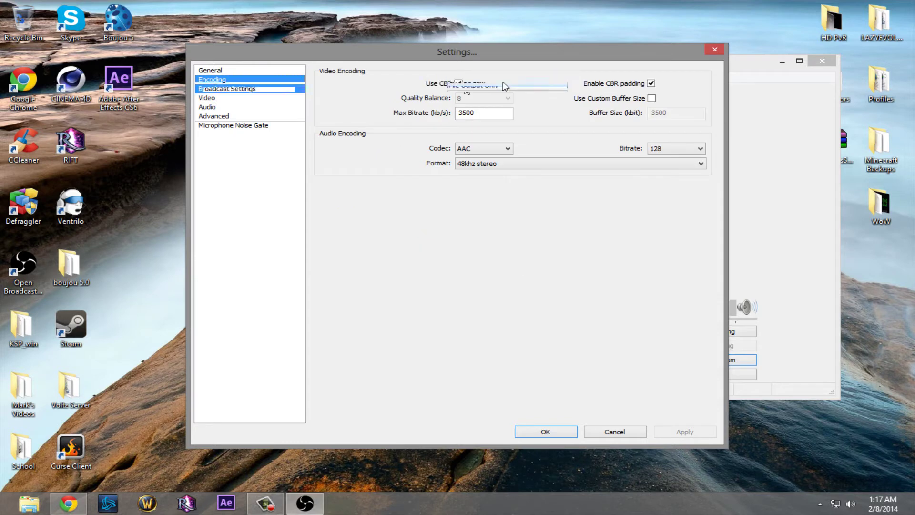
left_click(502, 82)
left_click(502, 81)
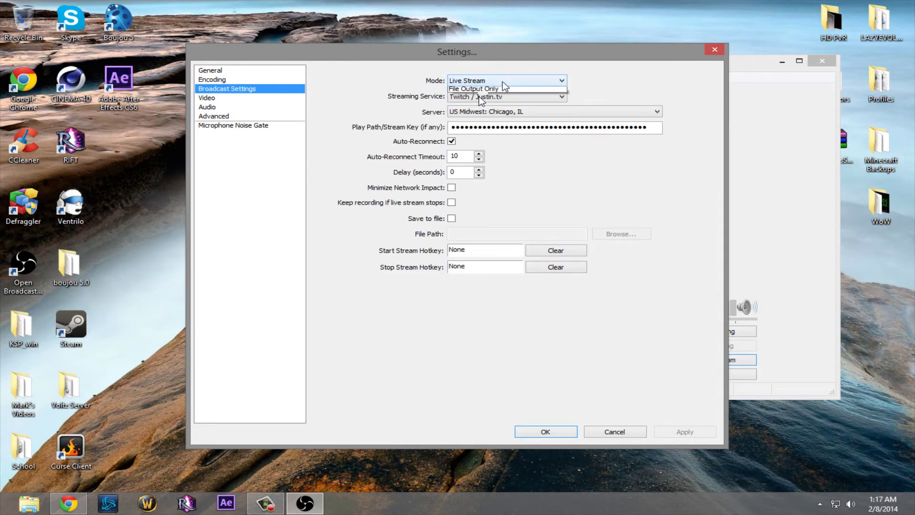
Choose Twitch / Justin.tv as the streaming service and view the list of available servers.
left_click(503, 97)
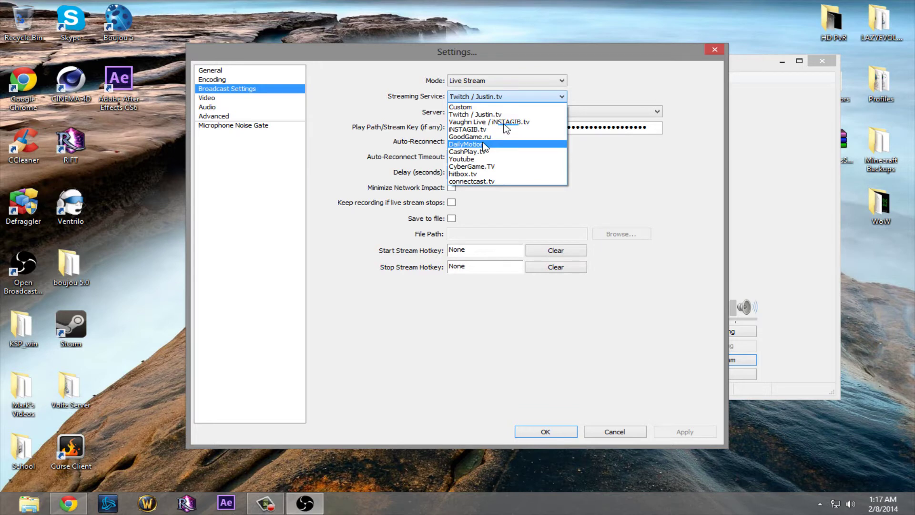
left_click(507, 95)
left_click(507, 95)
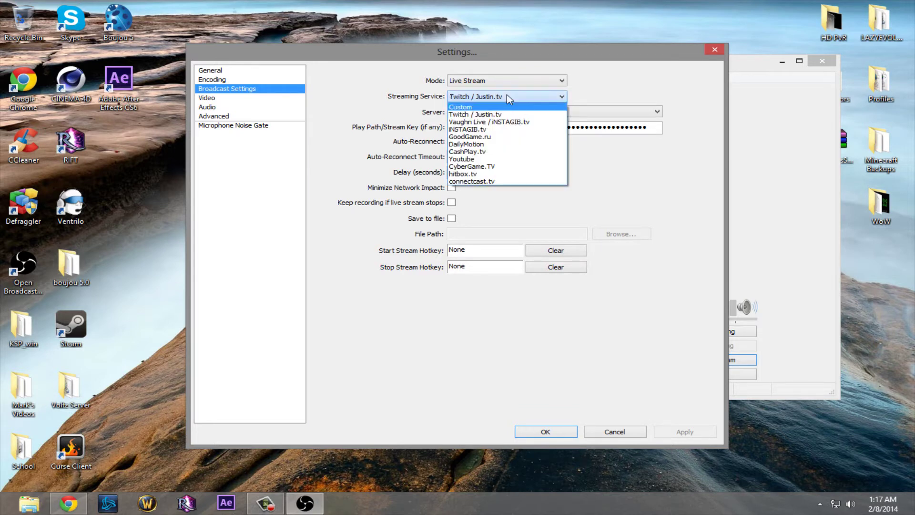
left_click(475, 115)
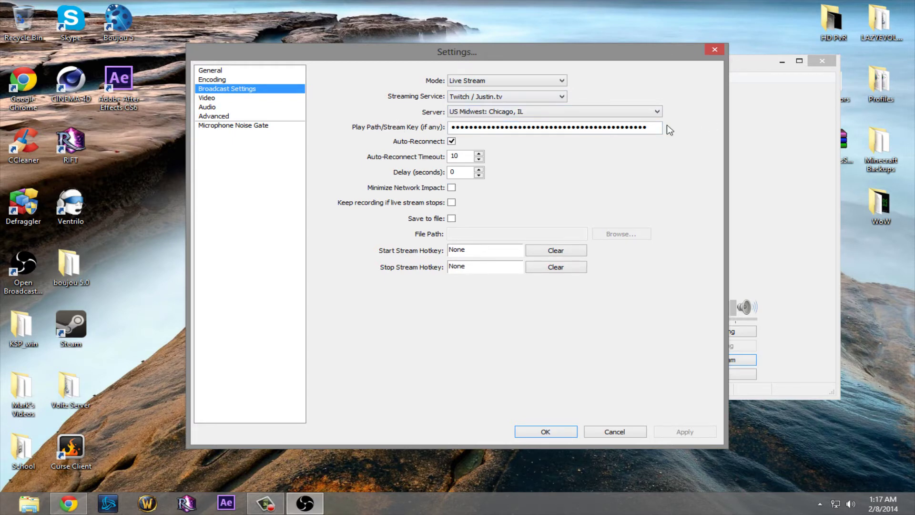
left_click(658, 110)
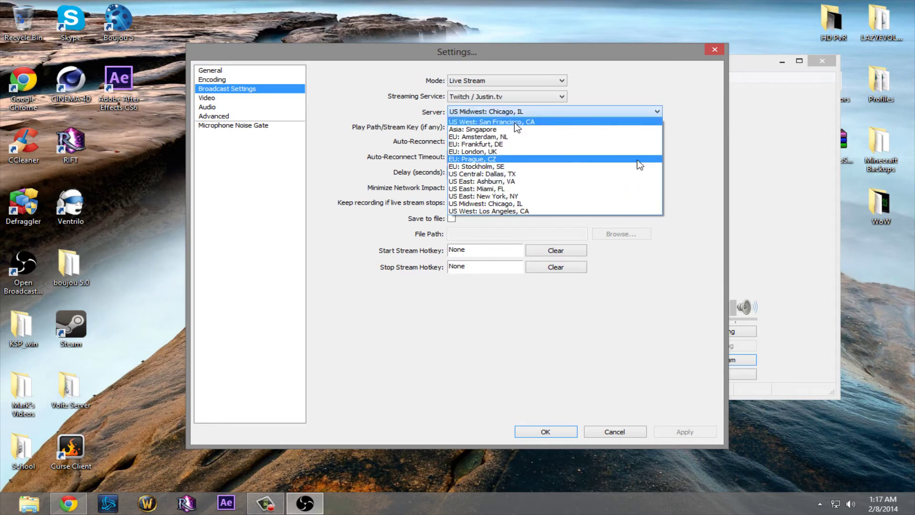
left_click(537, 111)
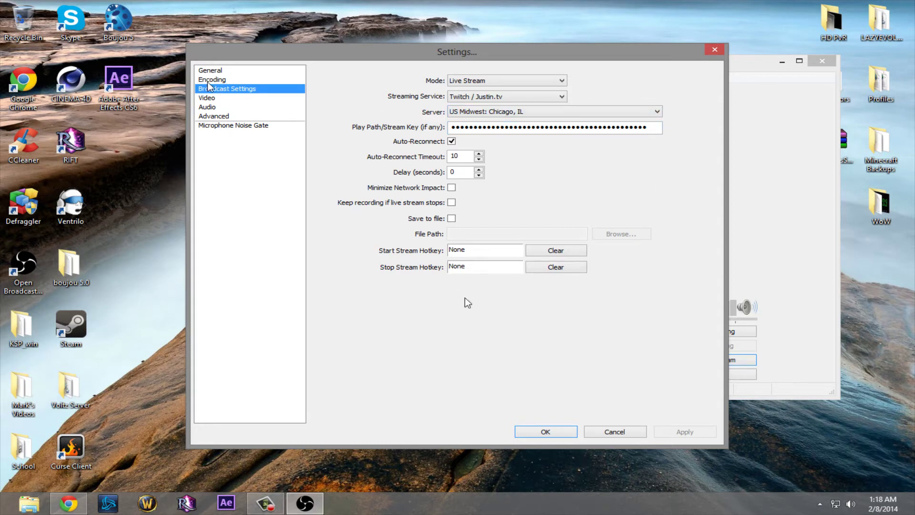
Set the maximum video bitrate to 5225 kb/s in the encoding settings and apply it.
left_click(208, 81)
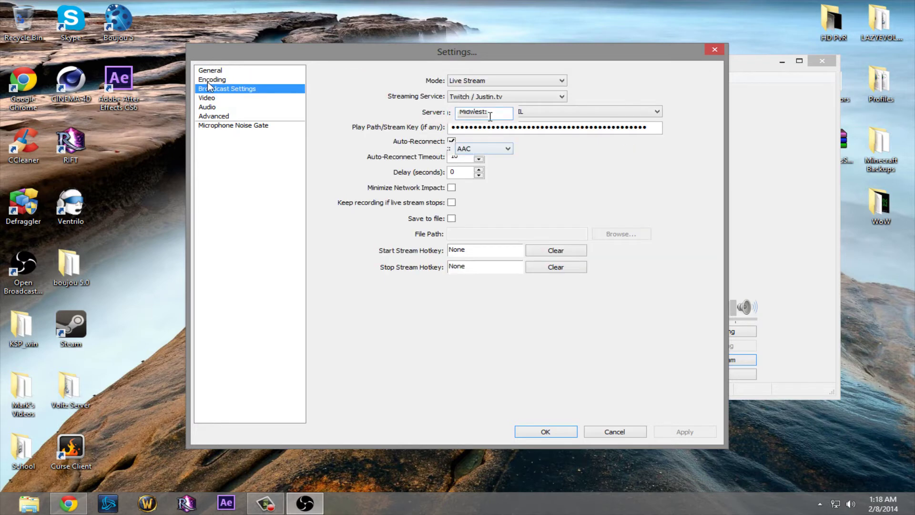
type("3525")
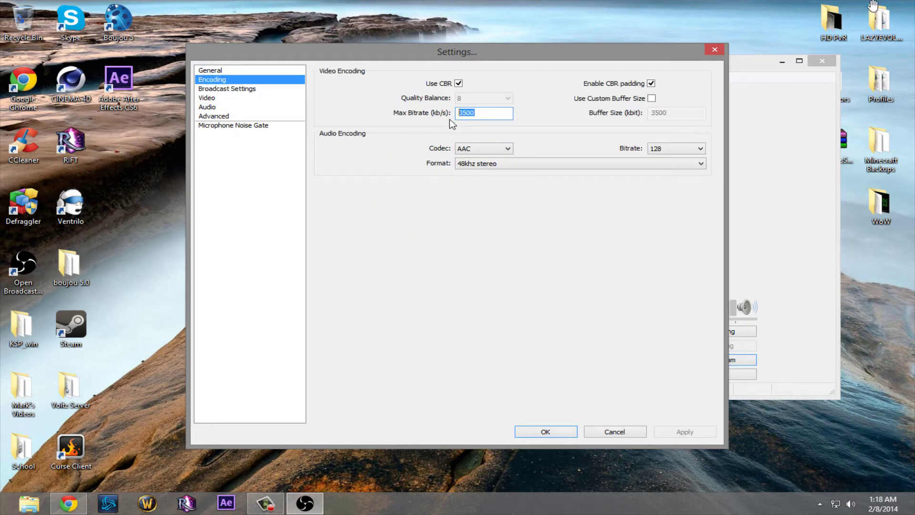
left_click(678, 433)
left_click(253, 71)
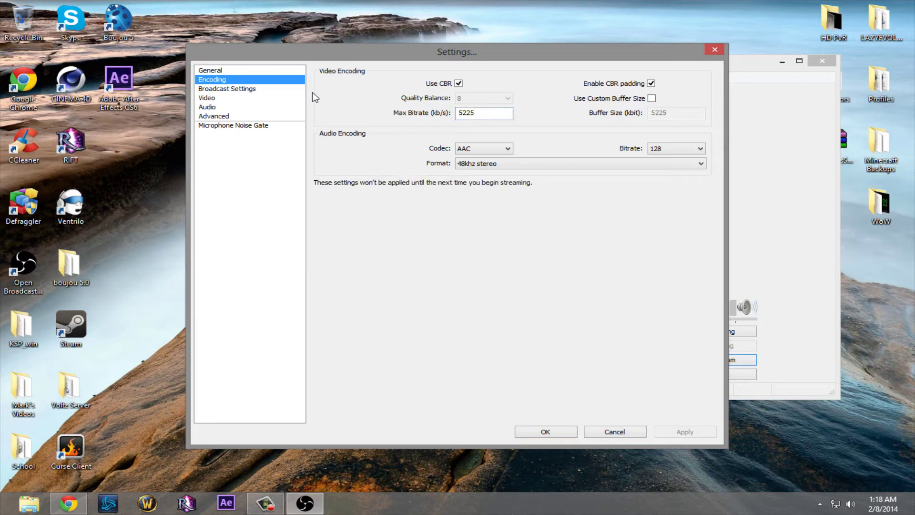
Set the keyframe interval to 0 in the advanced settings and apply the change.
left_click(230, 97)
left_click(214, 107)
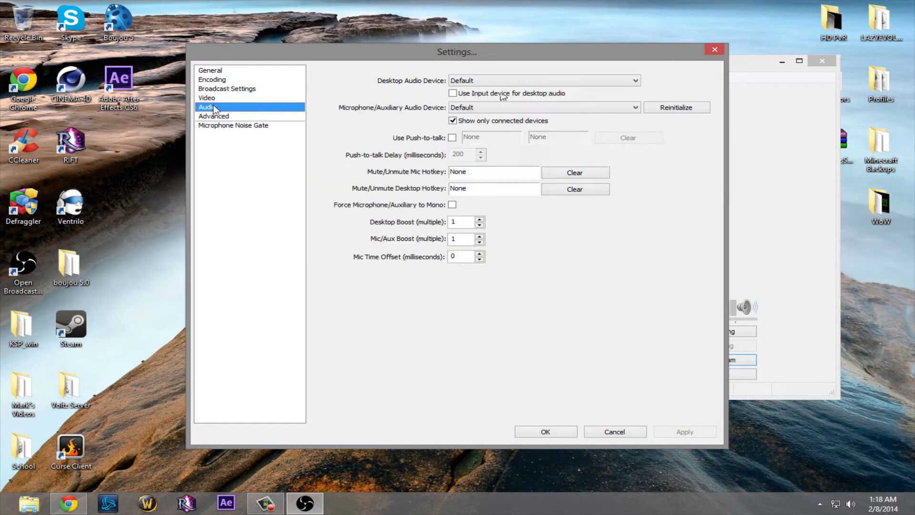
left_click(216, 117)
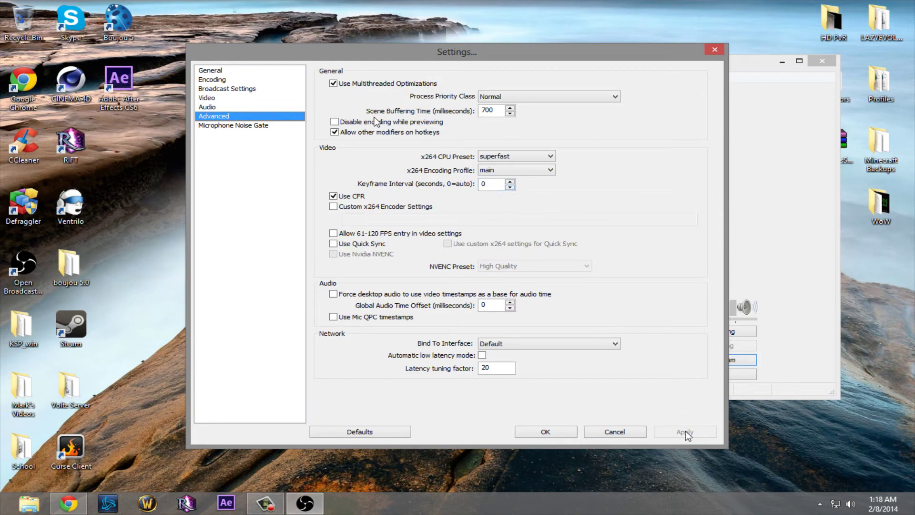
left_click(685, 432)
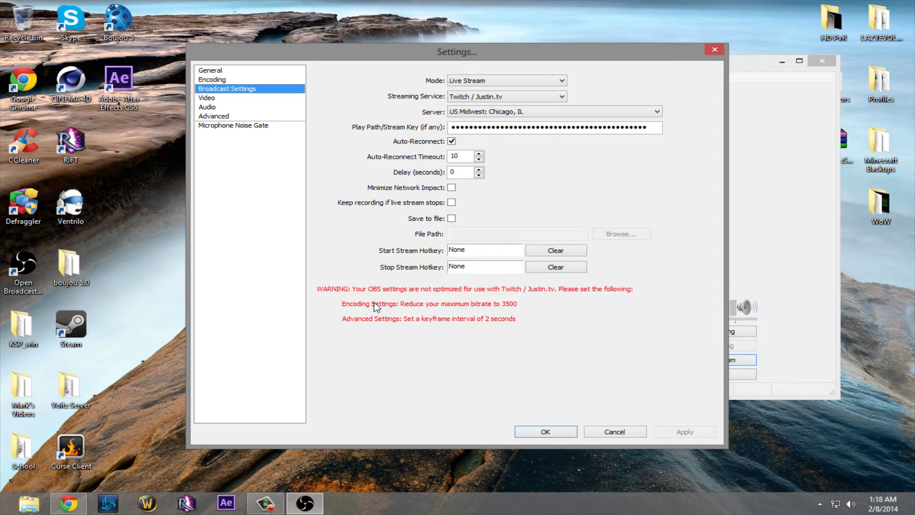
Set the maximum video bitrate to 3500 kb/s in the encoding settings, and recheck the broadcast settings.
left_click(210, 97)
left_click(212, 108)
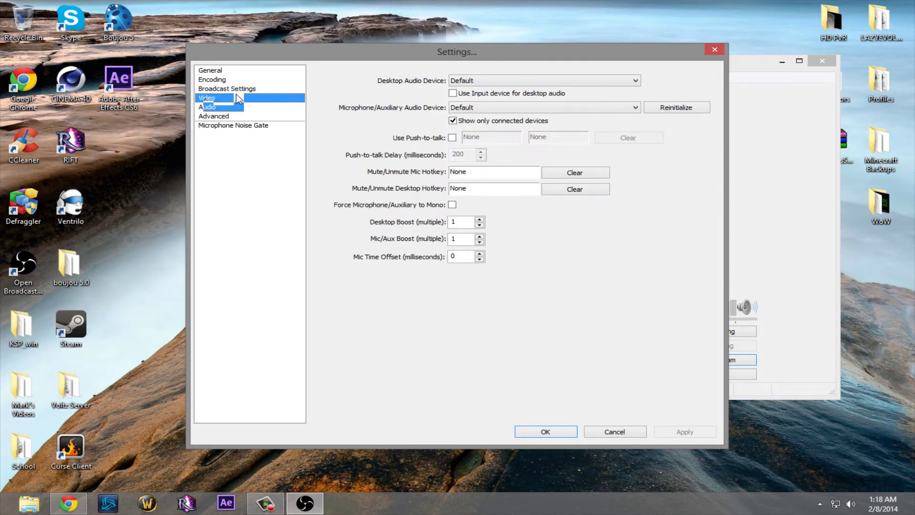
left_click(233, 98)
left_click(216, 71)
left_click(216, 79)
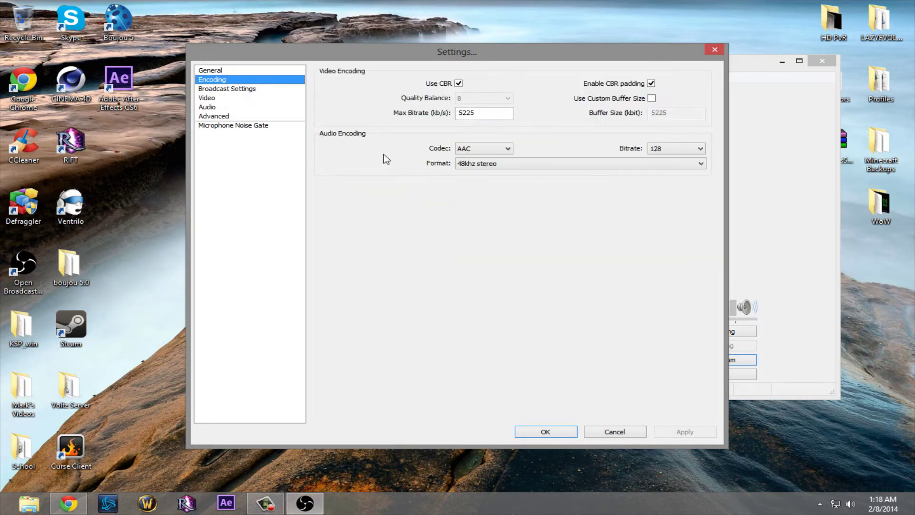
left_click_drag(496, 113, 396, 122)
type("3500")
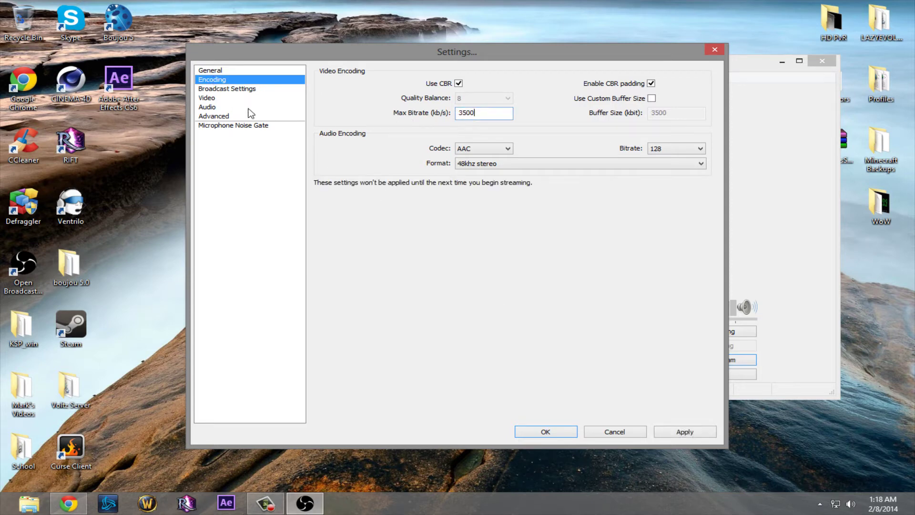
left_click(226, 89)
left_click(224, 81)
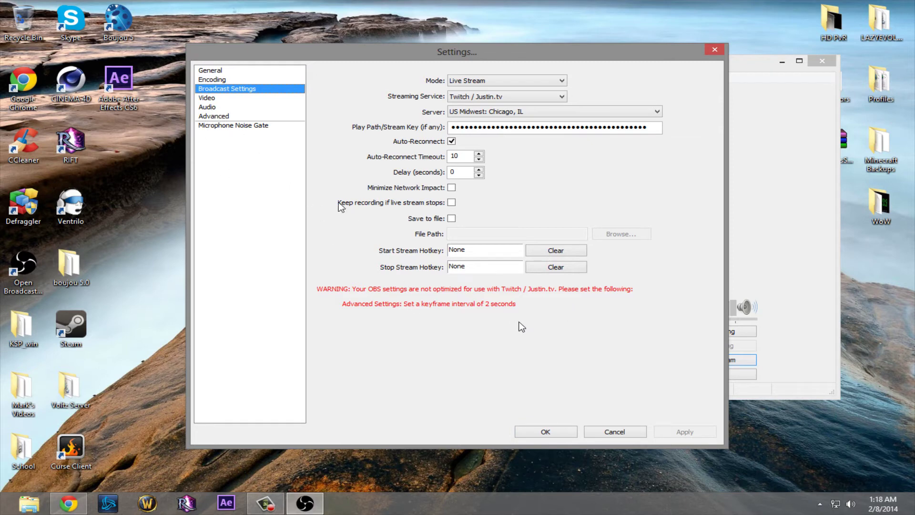
Review the video settings, including the resolution downscale and the available video adapters.
left_click(239, 116)
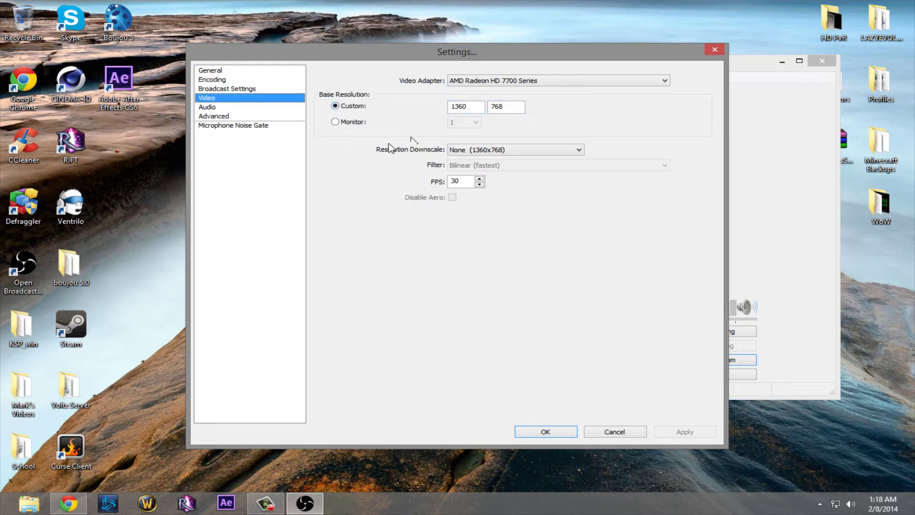
left_click(502, 150)
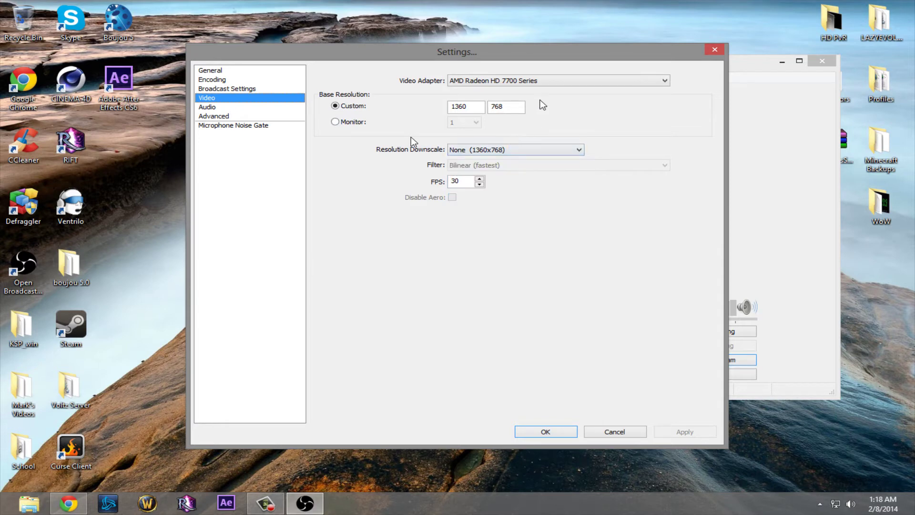
left_click(549, 82)
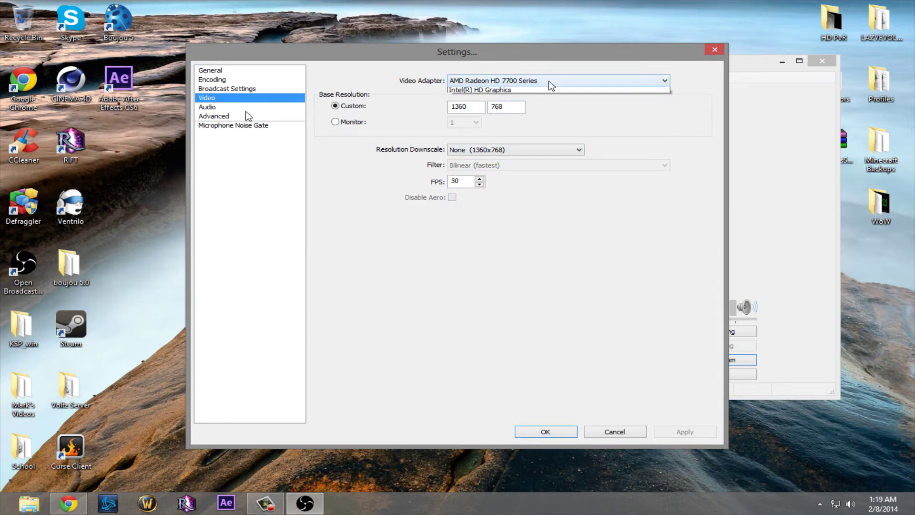
Review the audio settings' desktop and microphone device choices, keeping both on Default, and check the microphone noise gate settings.
left_click(226, 108)
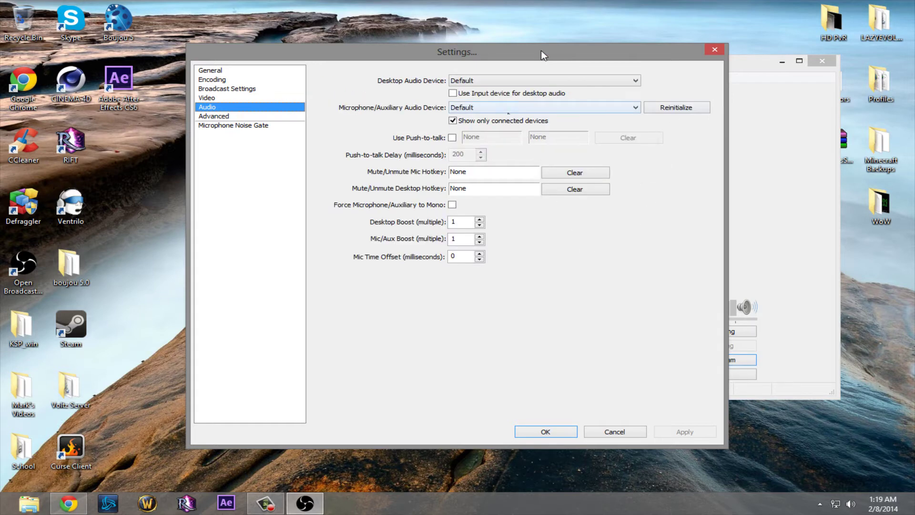
left_click(493, 81)
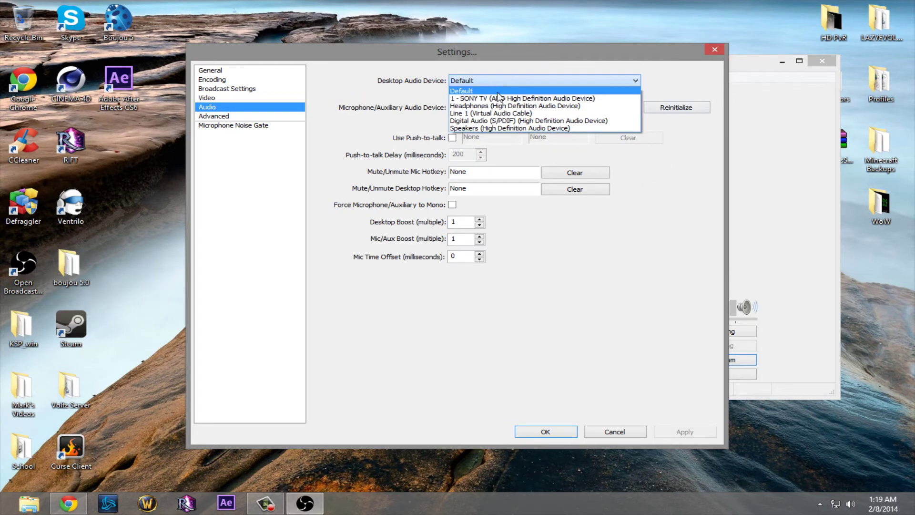
left_click(524, 88)
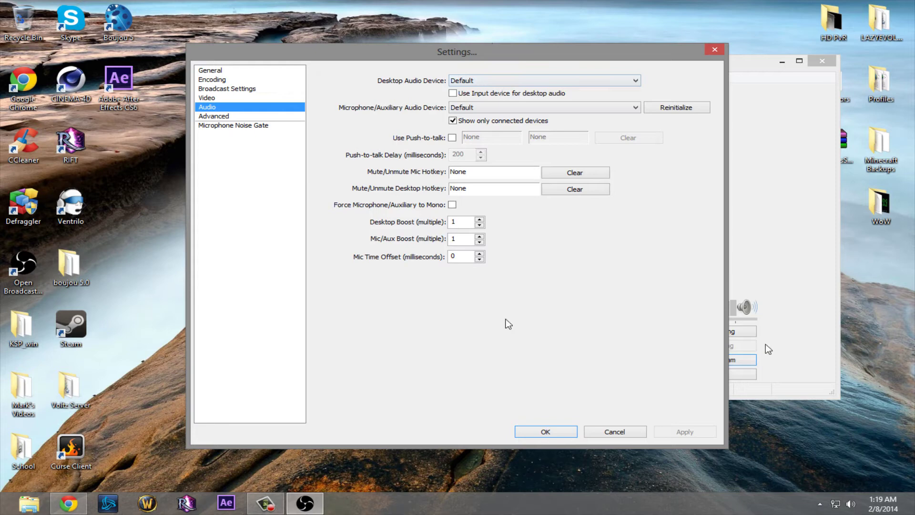
left_click(488, 107)
left_click(489, 107)
left_click(488, 107)
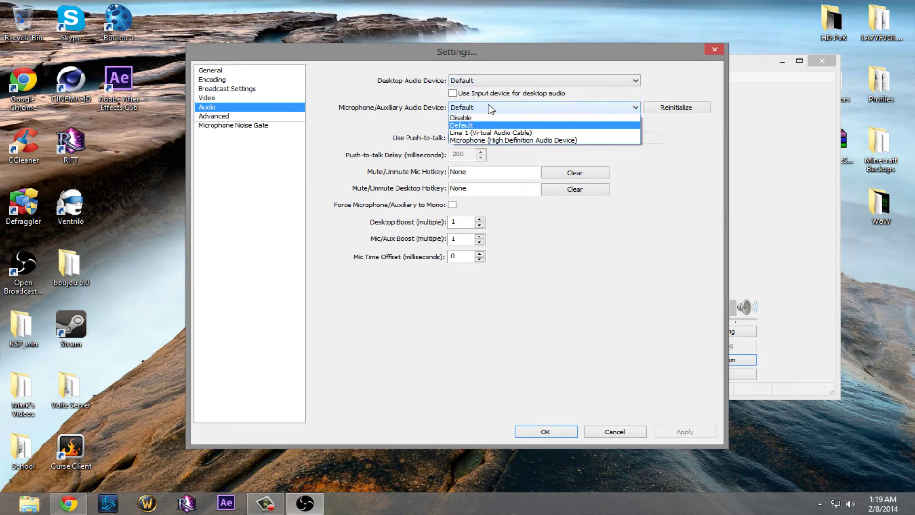
left_click(491, 109)
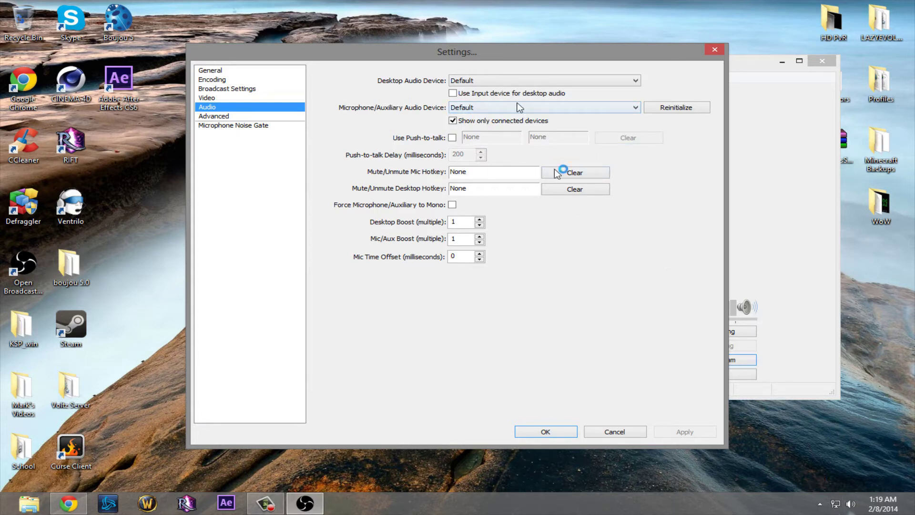
left_click(231, 126)
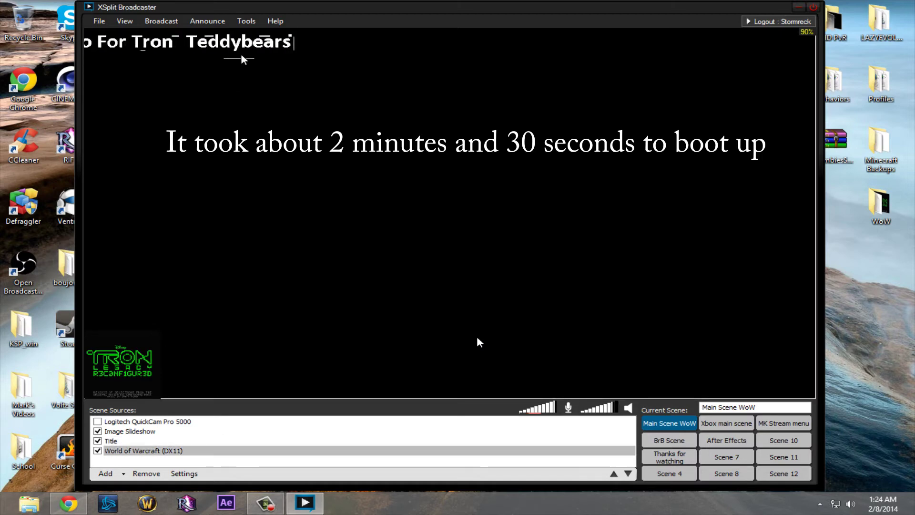
Switch to XSplit Broadcaster and examine the main scene's title and image slideshow sources, the addable source types and the scenes.
left_click_drag(242, 54, 134, 40)
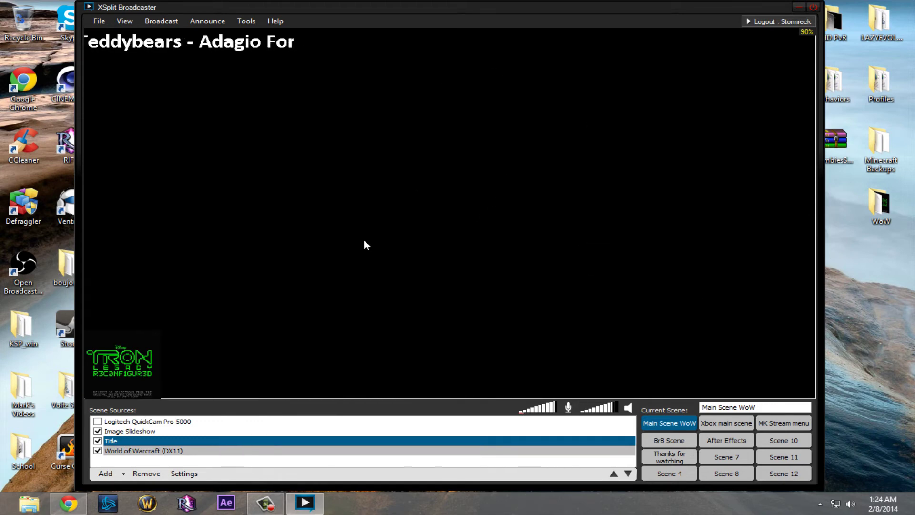
left_click(227, 357)
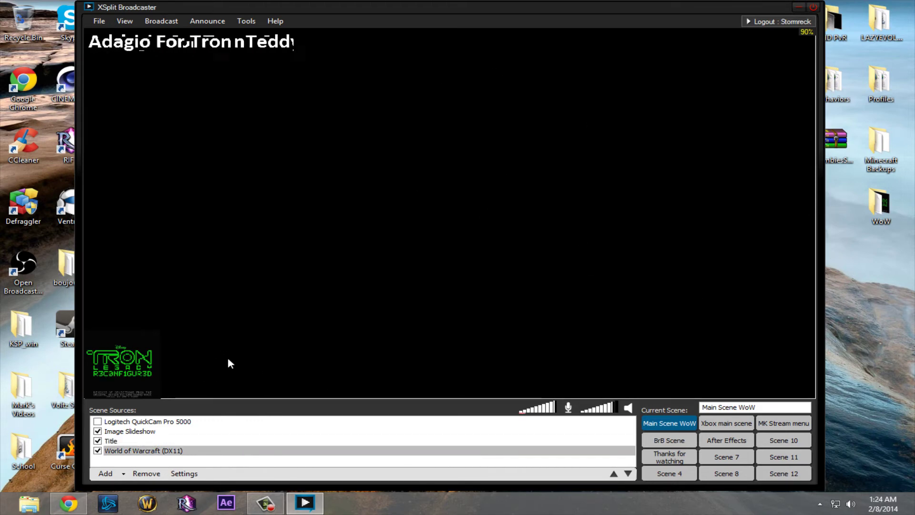
left_click_drag(123, 366, 278, 406)
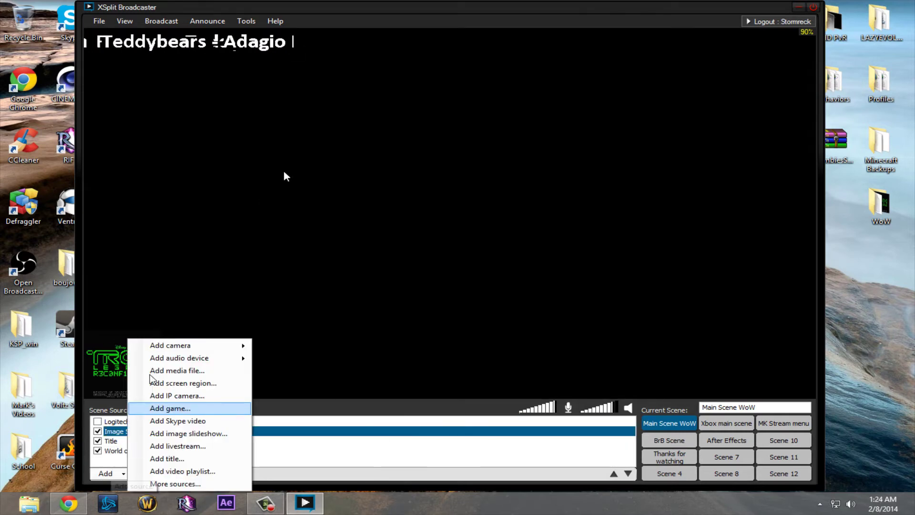
left_click(551, 155)
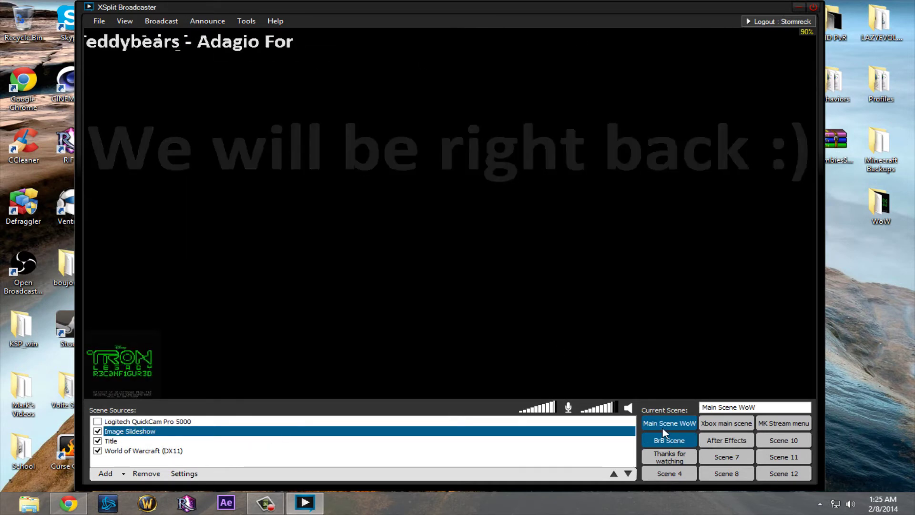
Open XSplit's general settings and review the profile, general and resolution options.
left_click(245, 22)
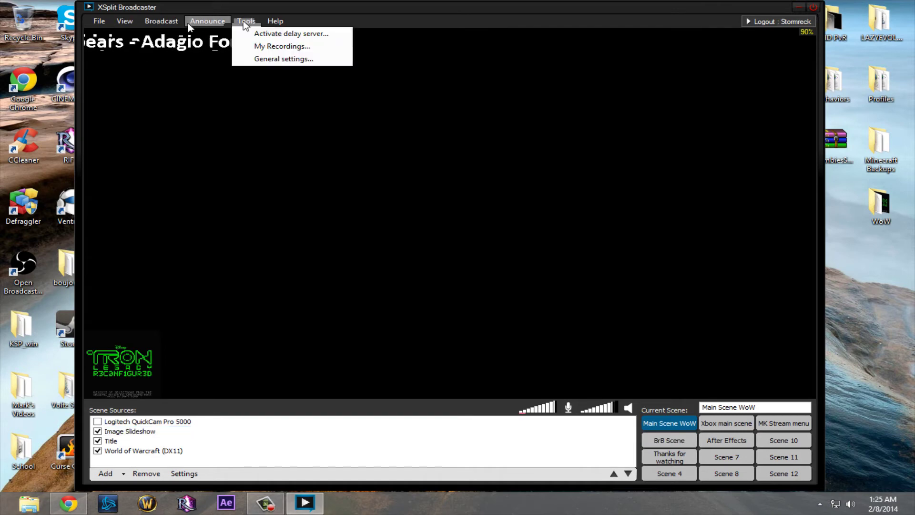
left_click(283, 59)
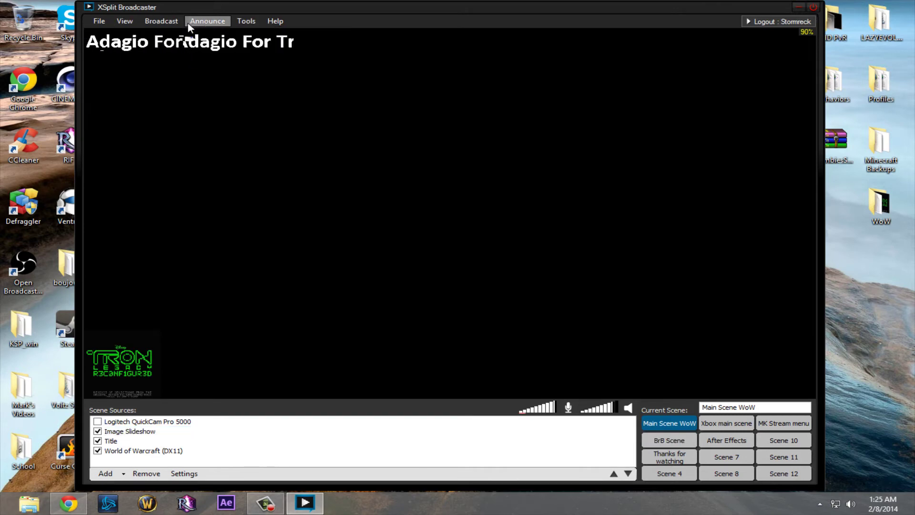
left_click(206, 23)
mouse_move(278, 23)
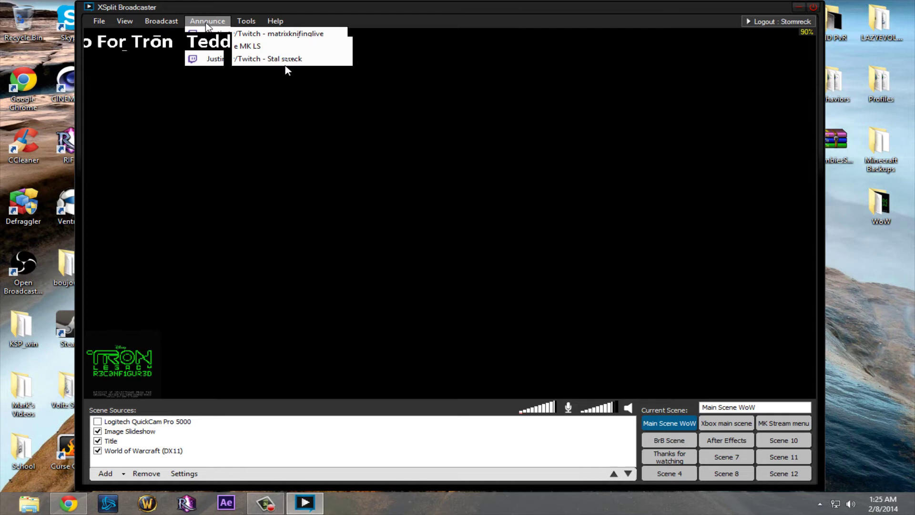
left_click(285, 63)
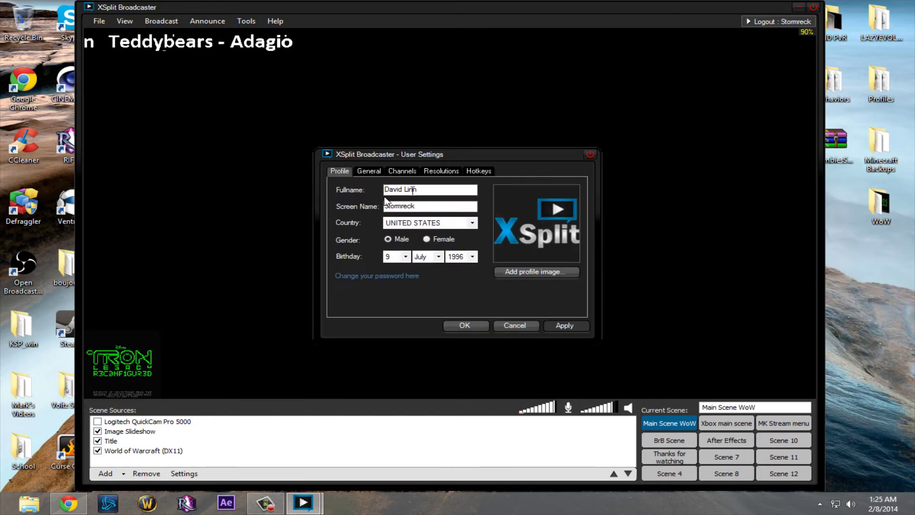
left_click(368, 170)
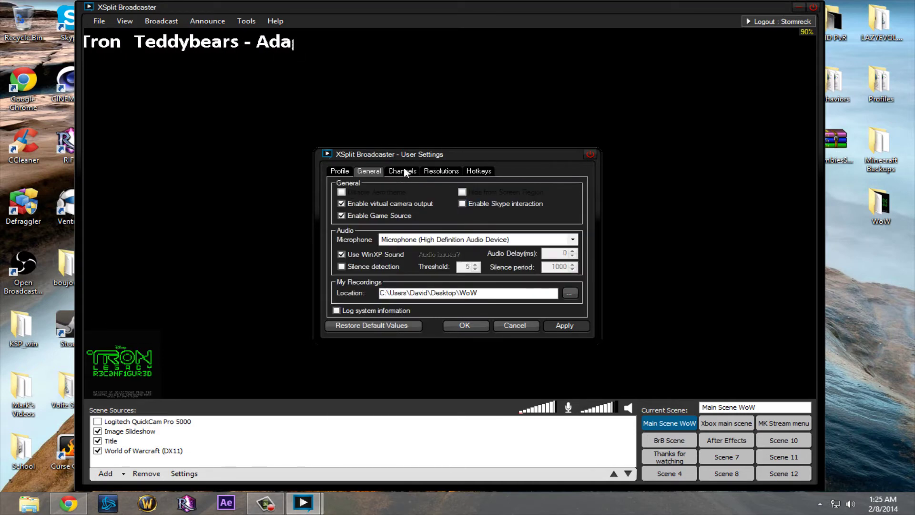
left_click(443, 172)
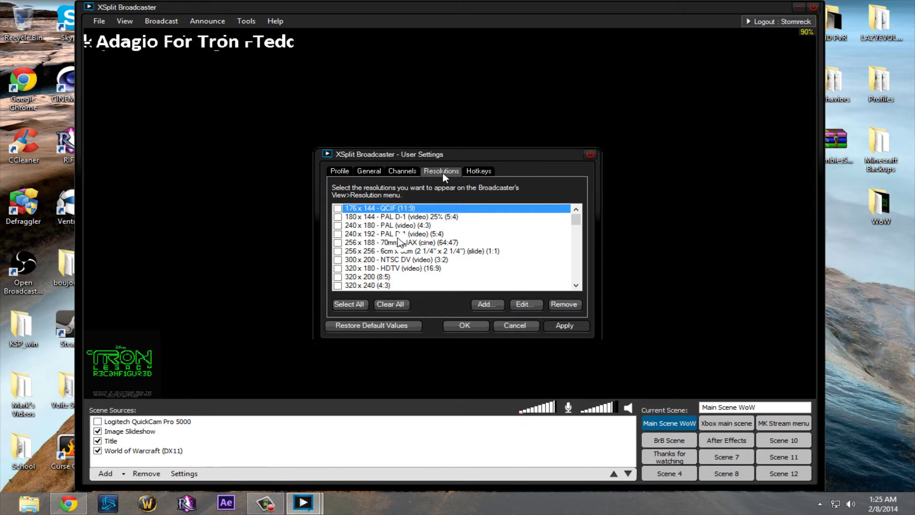
Open the properties of the last Justin.tv/Twitch channel in the channel list and set its video bitrate to 3500 kbps.
left_click(403, 172)
left_click(570, 241)
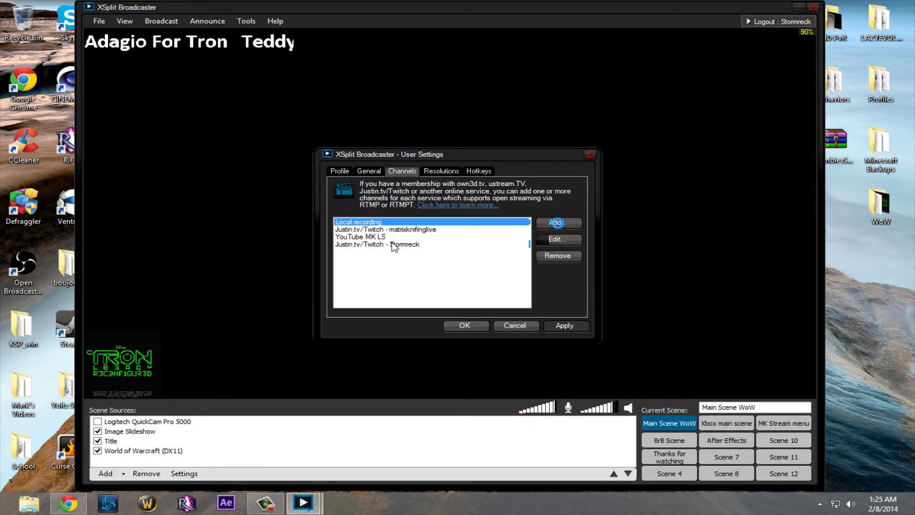
left_click(348, 245)
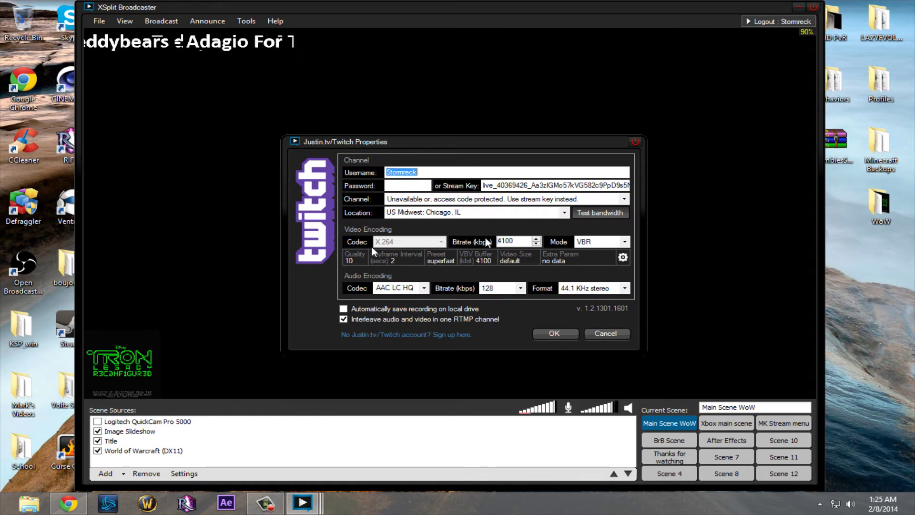
double_click(510, 241)
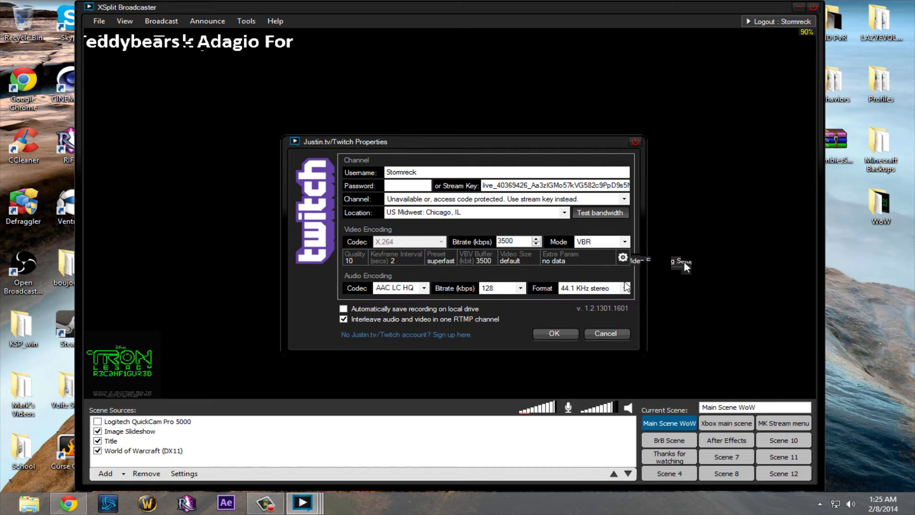
Review the Twitch channel's encoder preset choices in the video encoding setup, along with its username and channel fields.
left_click(623, 257)
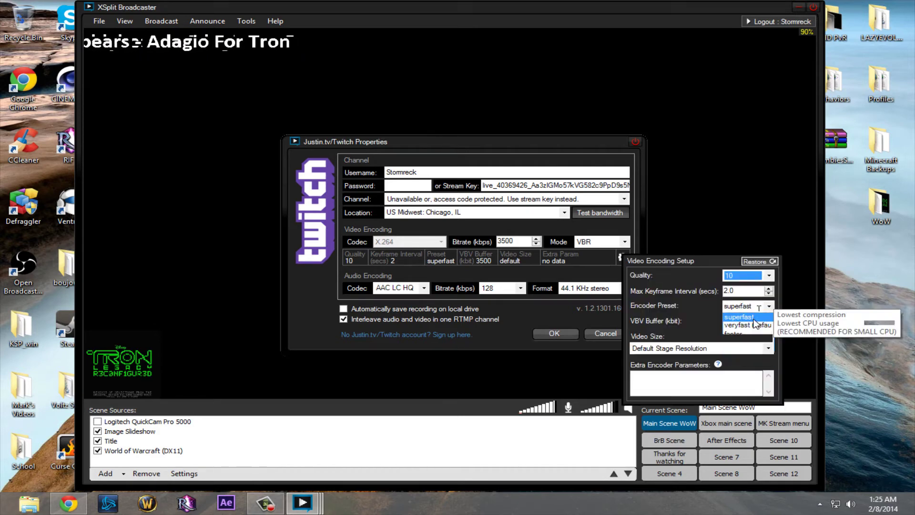
left_click(759, 307)
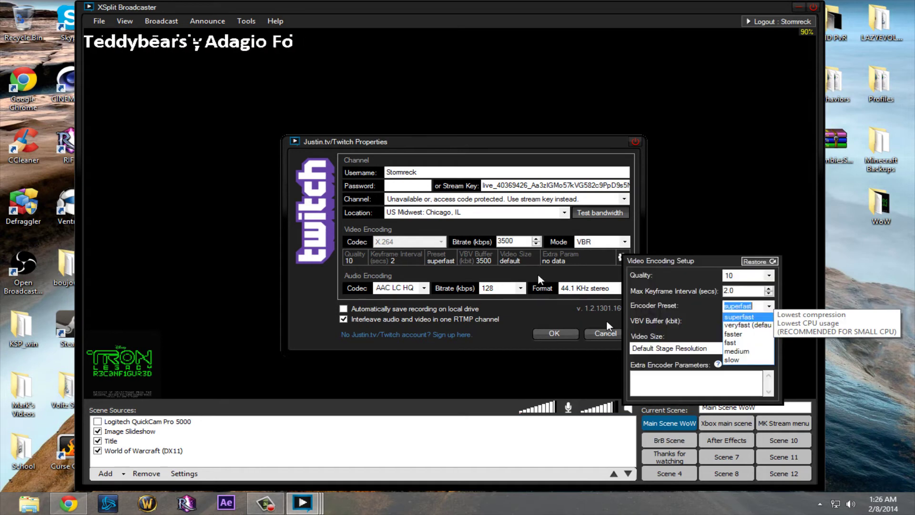
left_click(418, 182)
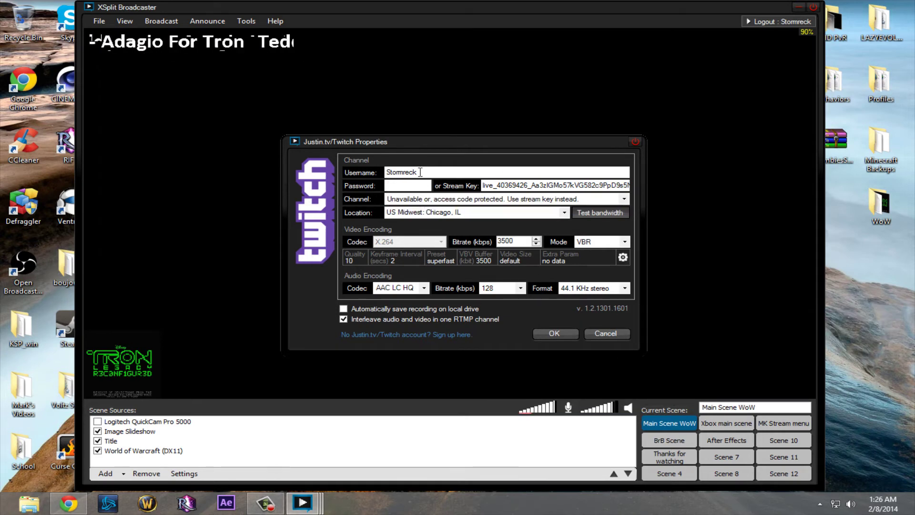
left_click(430, 200)
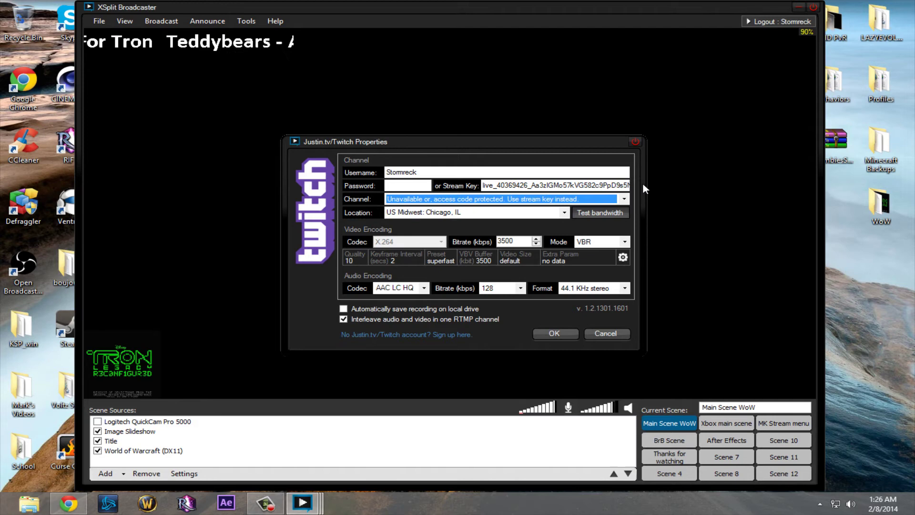
Choose US Midwest: Chicago, IL as the Twitch ingest server location and confirm the channel properties.
left_click(561, 212)
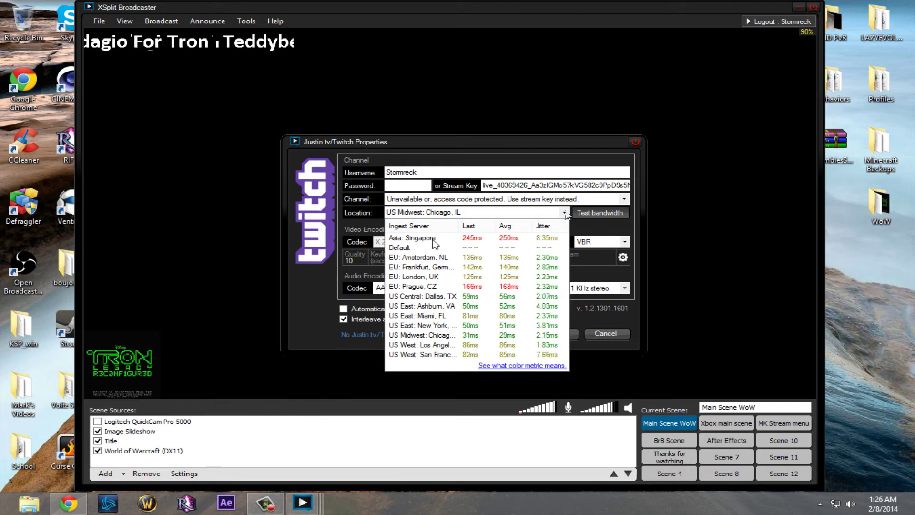
left_click(432, 335)
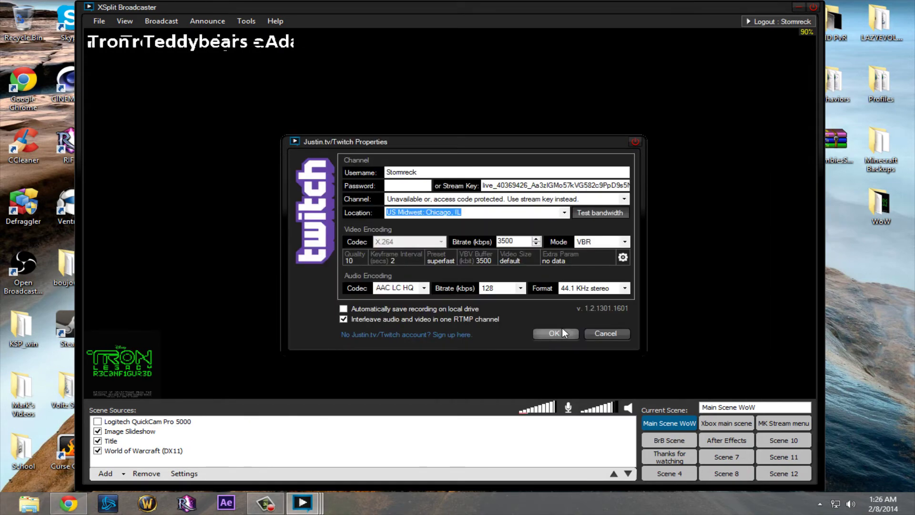
left_click(553, 330)
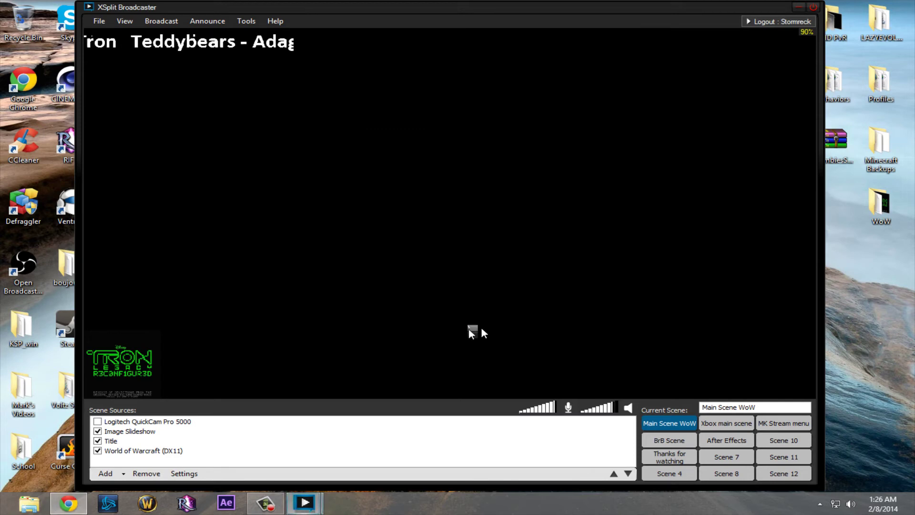
Examine the available broadcast channels, the viewport scaling and other view options, and the file commands in XSplit.
left_click(150, 22)
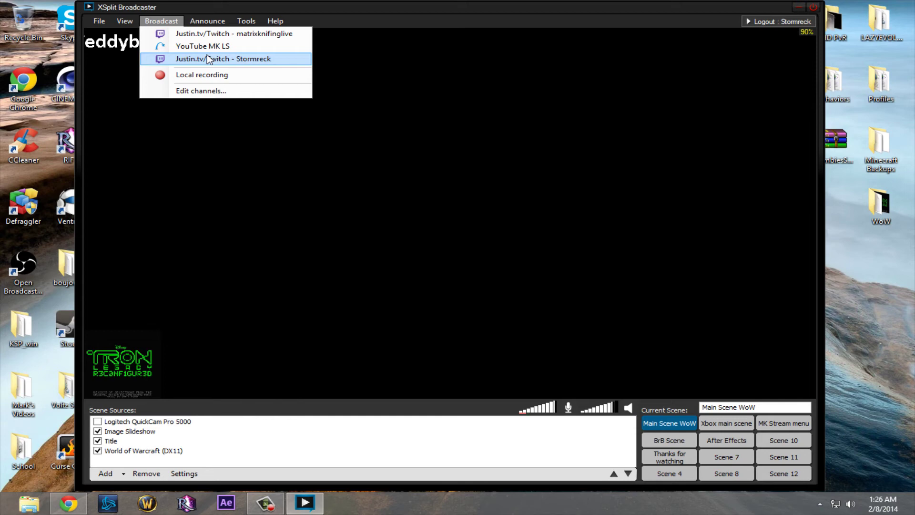
left_click(538, 192)
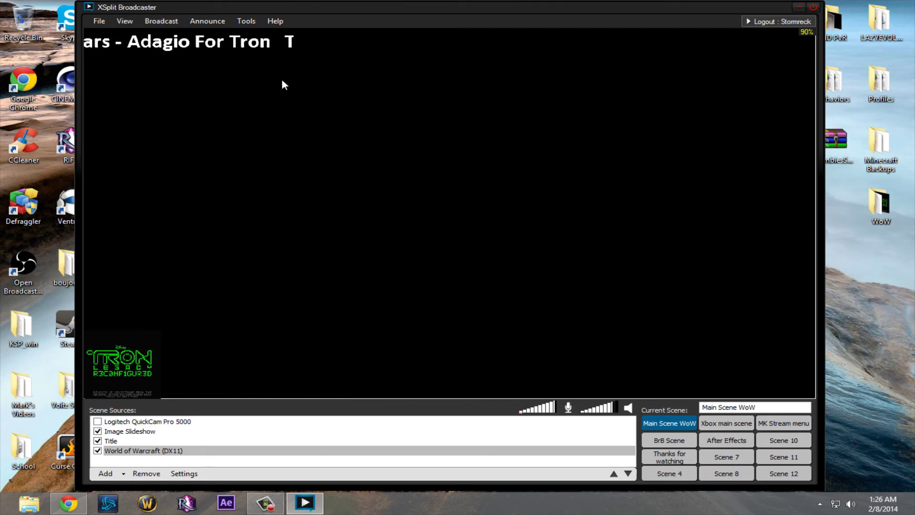
left_click(124, 21)
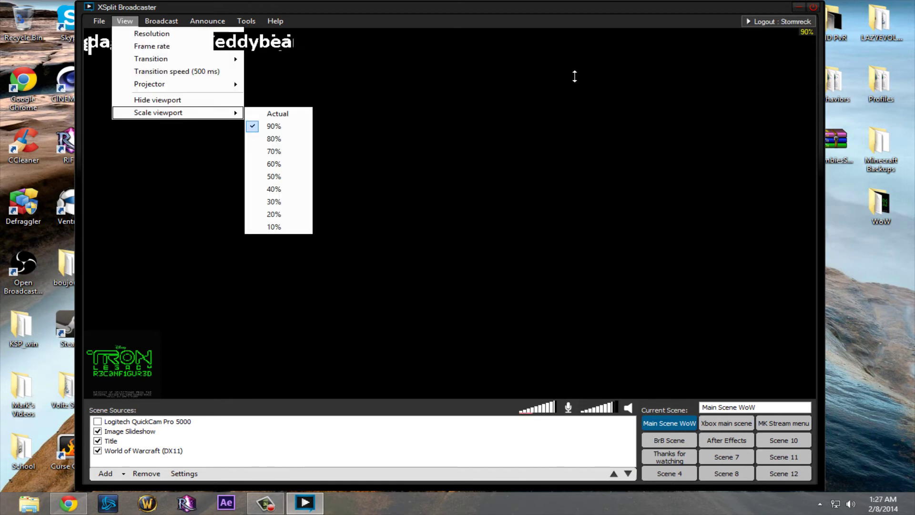
left_click(101, 22)
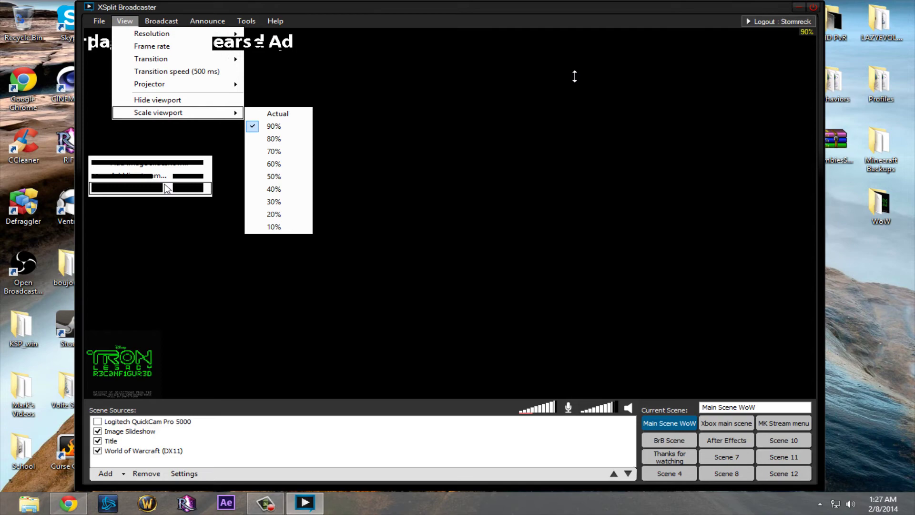
left_click(130, 25)
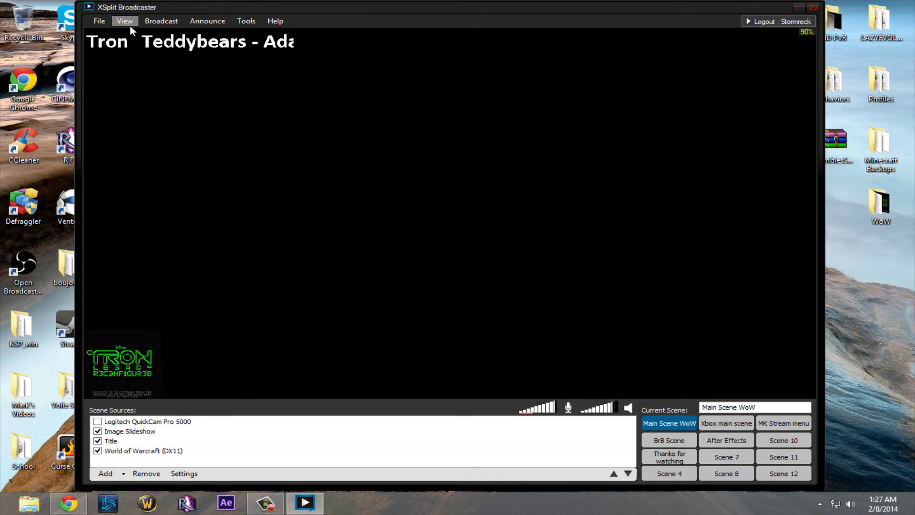
left_click(779, 48)
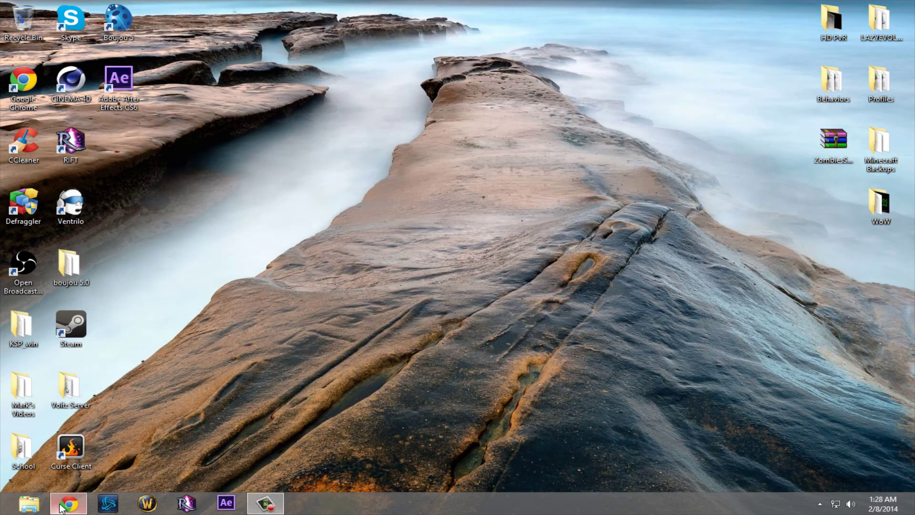
Switch to Chrome and open the license purchase form for the XSplit Personal license to check its options and pricing.
left_click(62, 506)
left_click(138, 463)
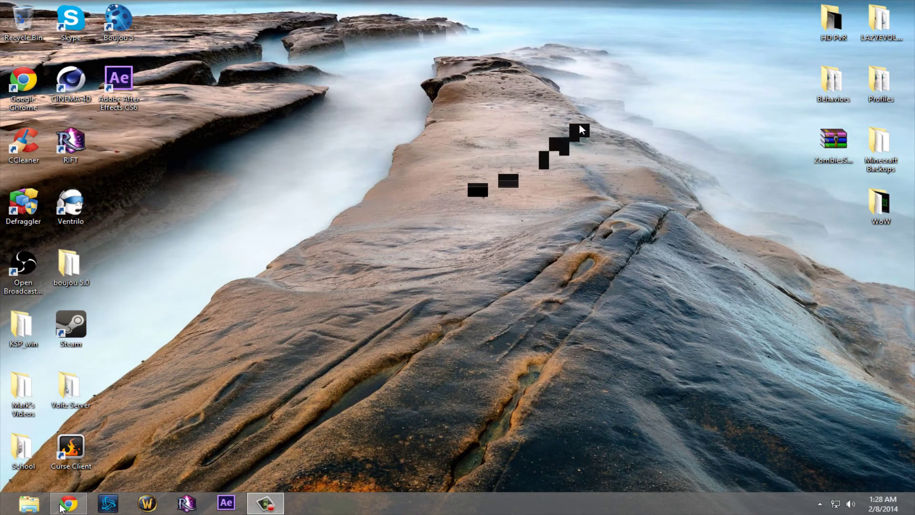
left_click(61, 506)
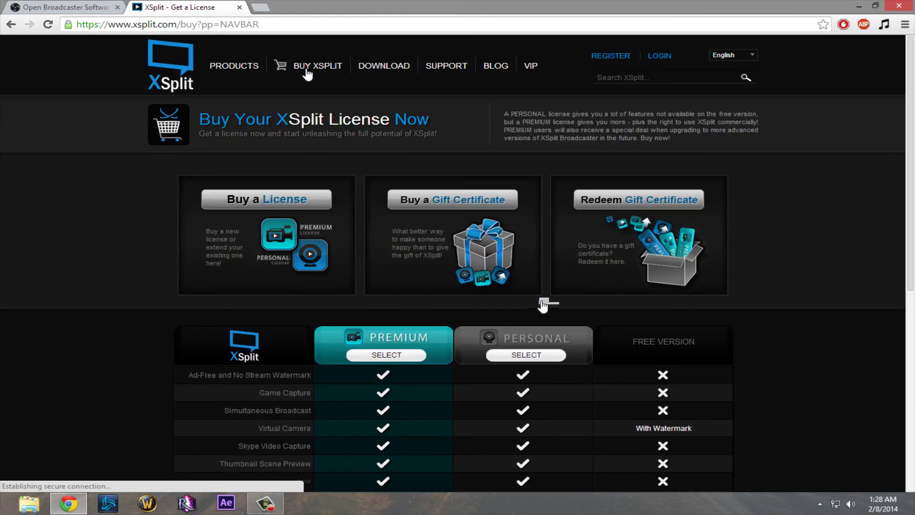
left_click(529, 301)
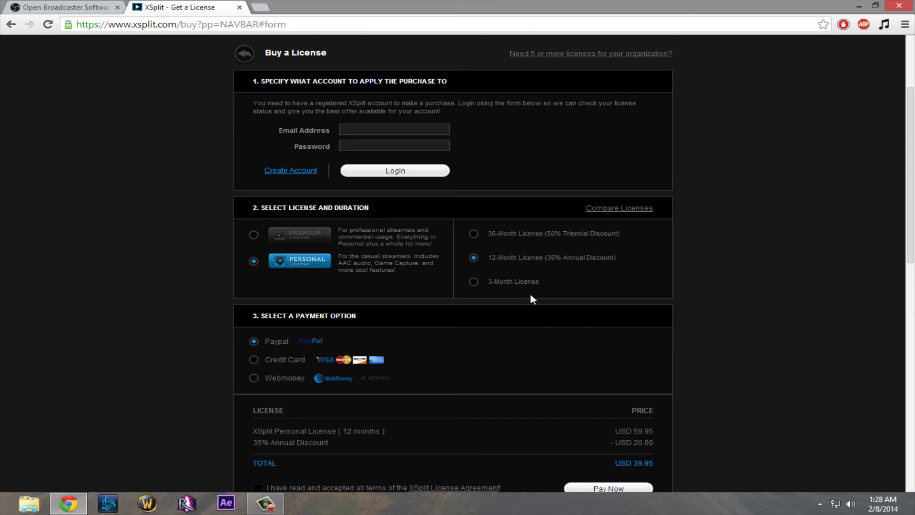
Examine the Personal license price breakdown and the feature comparison of the Premium, Personal and free XSplit versions.
scroll(305, 121, "down", 1)
scroll(592, 361, "down", 1)
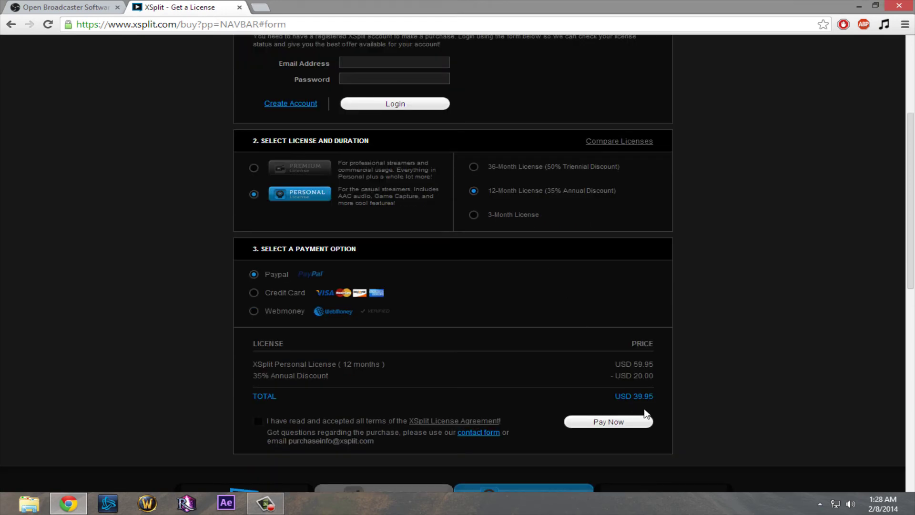
scroll(645, 410, "up", 1)
scroll(684, 392, "down", 3)
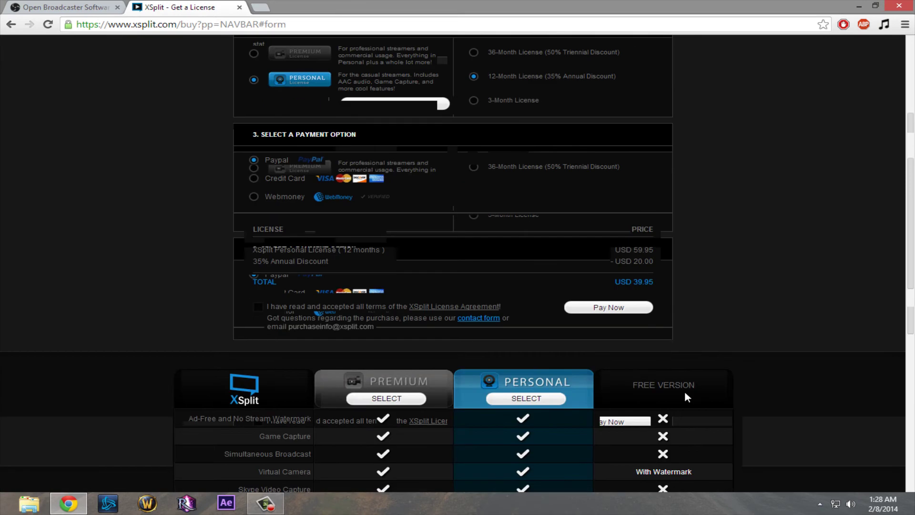
scroll(685, 392, "up", 2)
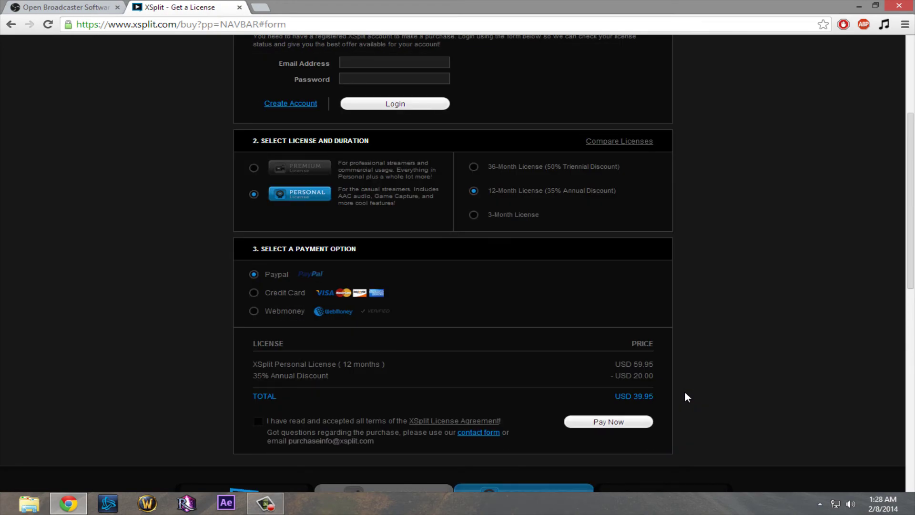
scroll(686, 394, "down", 8)
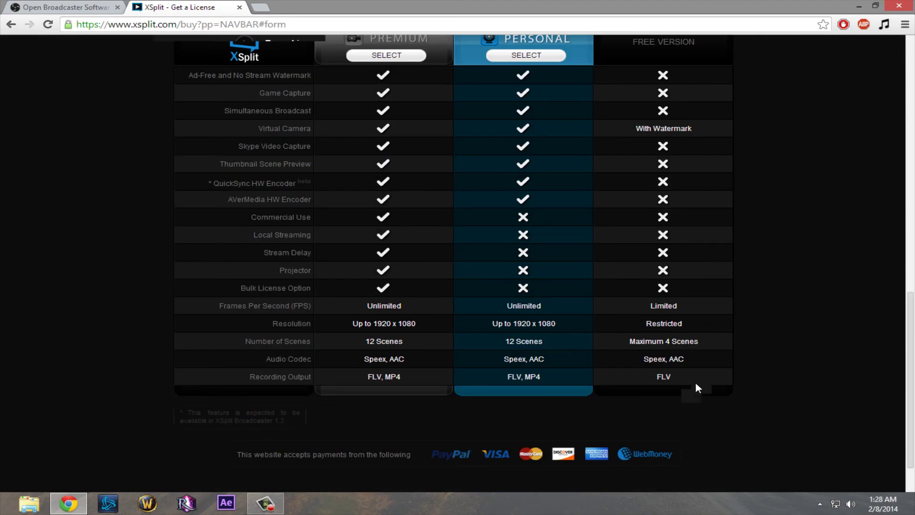
View the download page on the Open Broadcaster Software website and return to its home page.
scroll(363, 89, "up", 12)
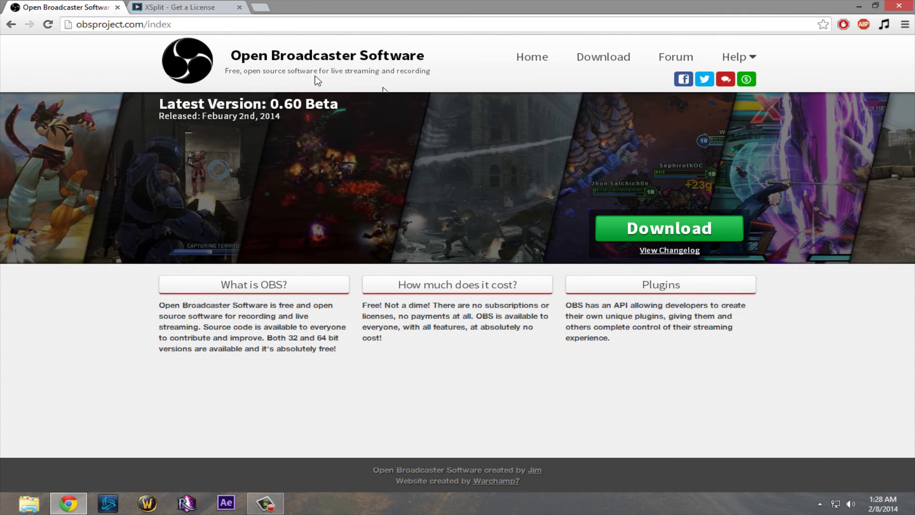
left_click(616, 55)
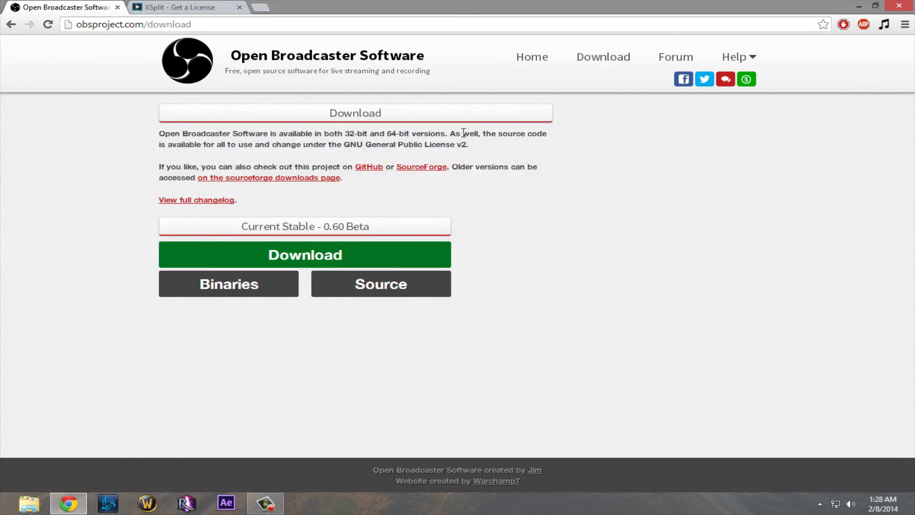
left_click(204, 61)
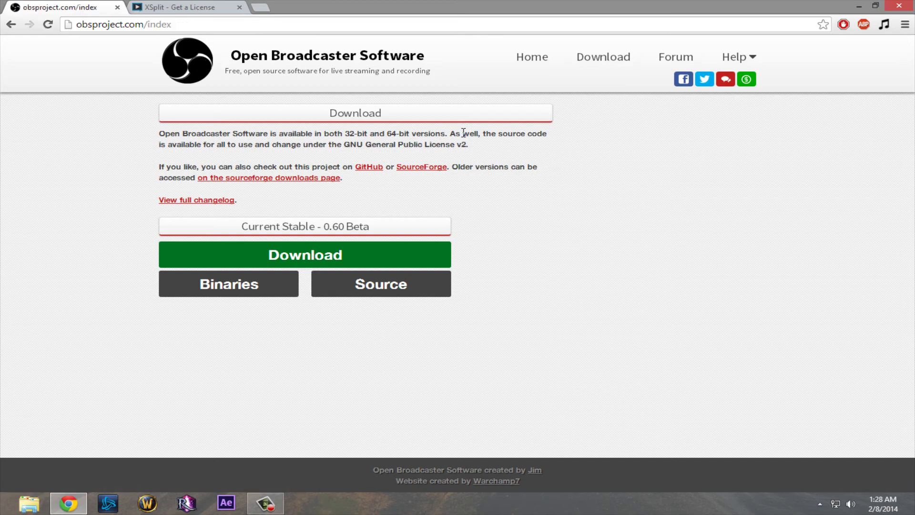
Get recommendations from the Stream Settings Estimator for an upload speed of 5000 kbps and highlight the recommended max bitrate.
mouse_move(745, 60)
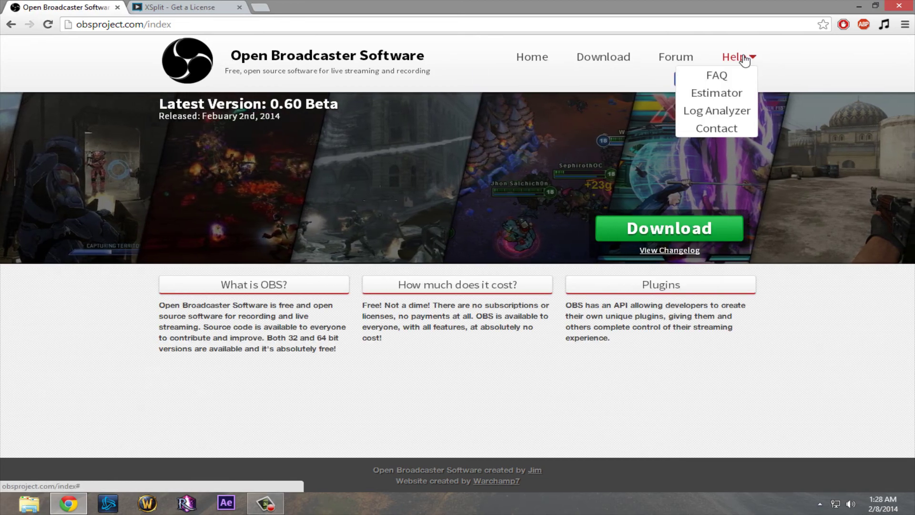
left_click(716, 93)
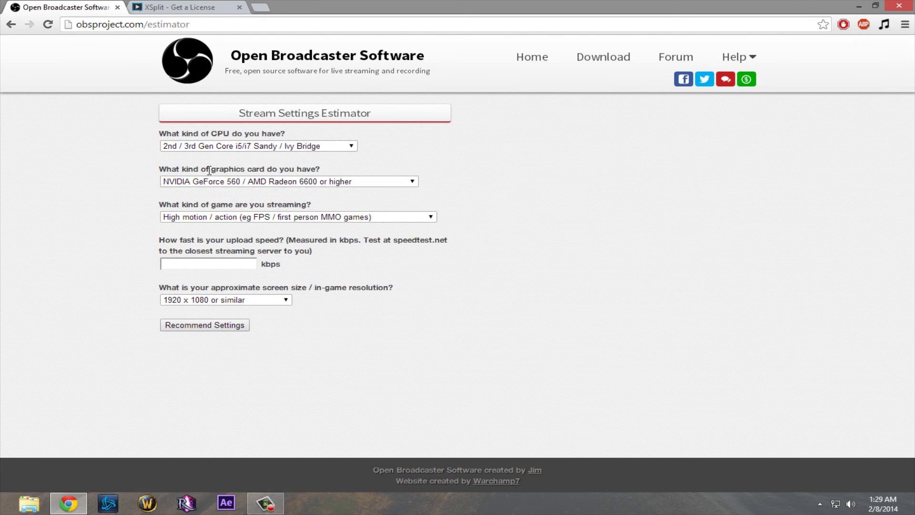
left_click(214, 262)
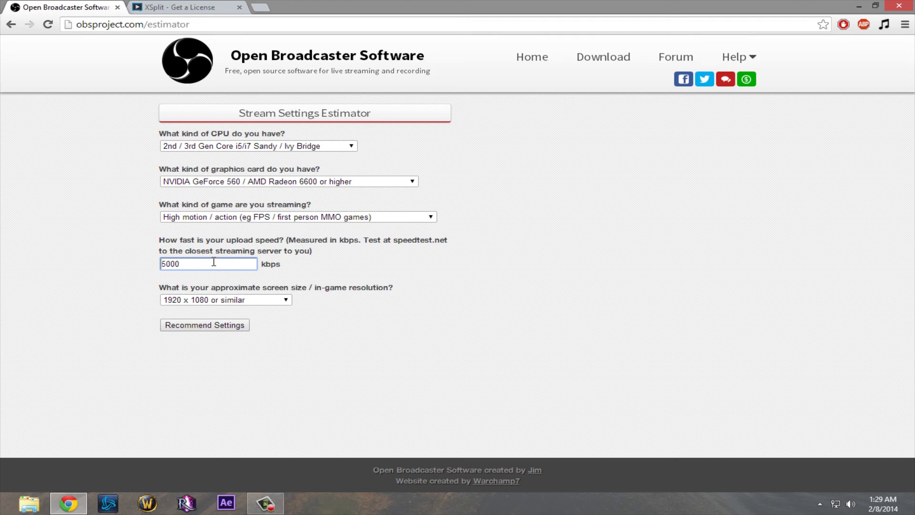
type("5000")
left_click(190, 327)
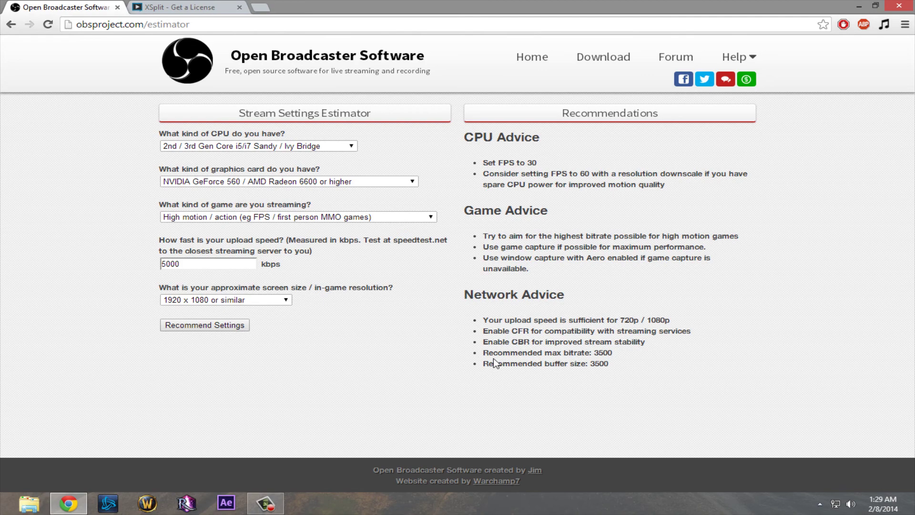
left_click_drag(577, 354, 632, 355)
left_click(638, 356)
Revisit the Open Broadcaster Software site's download and home pages and open the XSplit home page to compare the two.
left_click(617, 59)
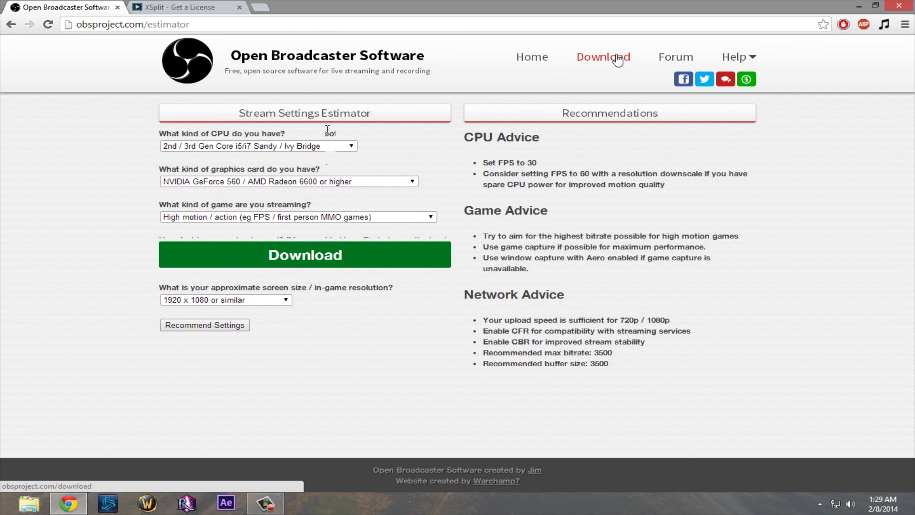
left_click(618, 59)
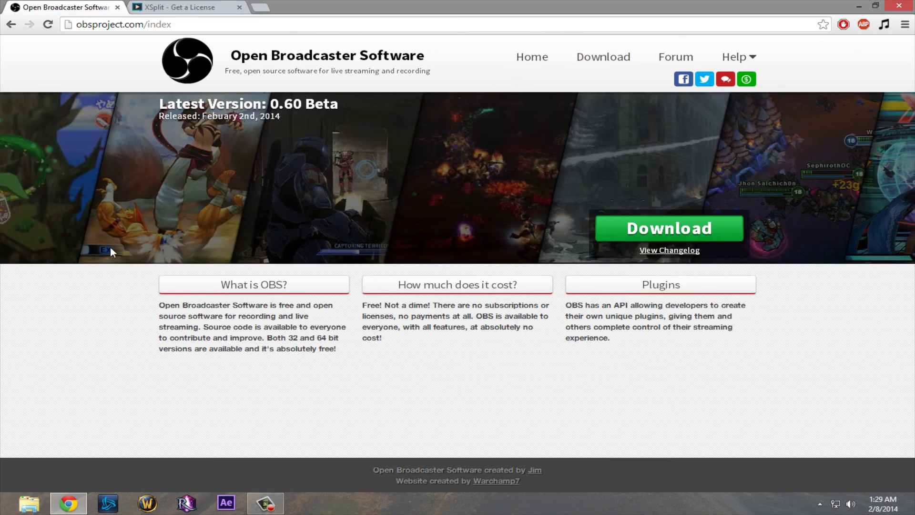
left_click(178, 5)
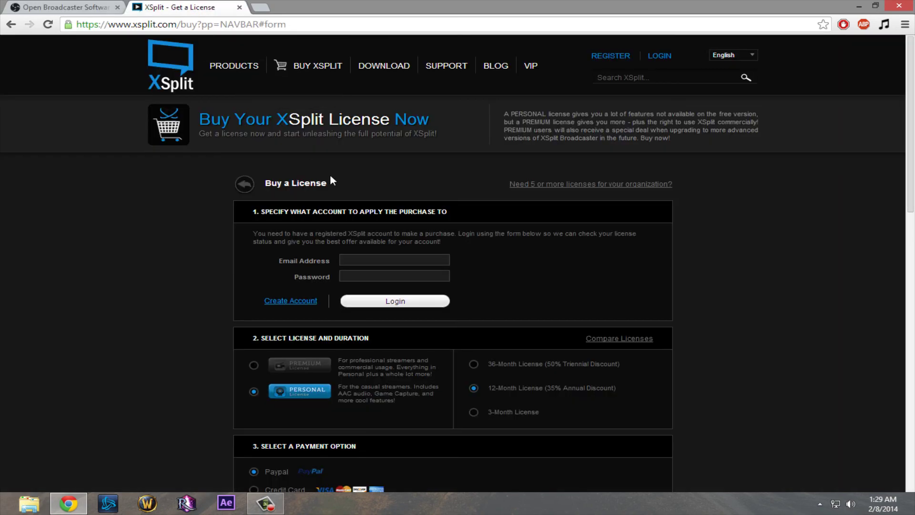
left_click(174, 62)
left_click(102, 7)
left_click(174, 5)
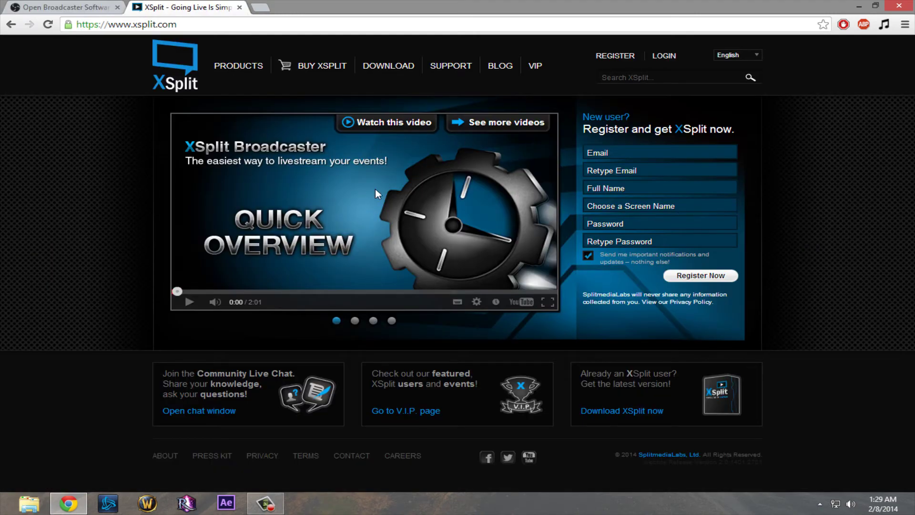
key("ctrl+shift+Tab")
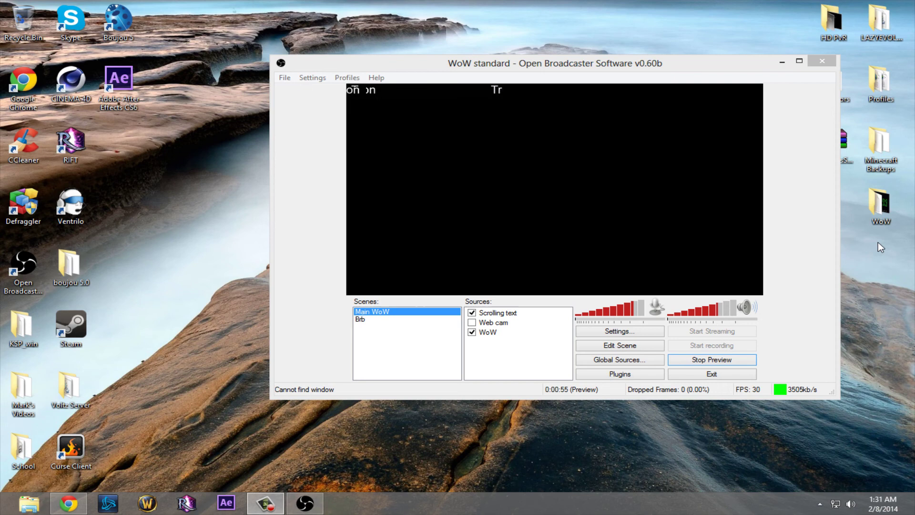
Switch to Open Broadcaster Software and look over its available settings commands.
left_click(801, 237)
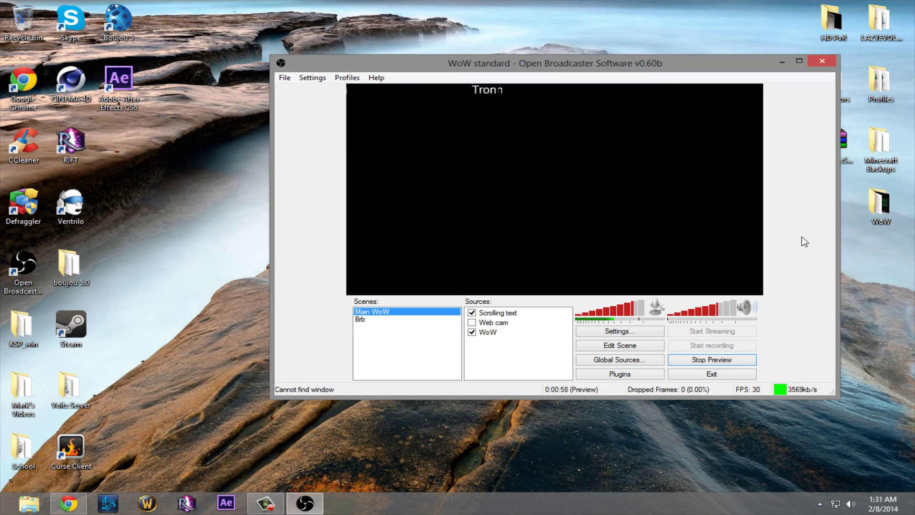
left_click(298, 78)
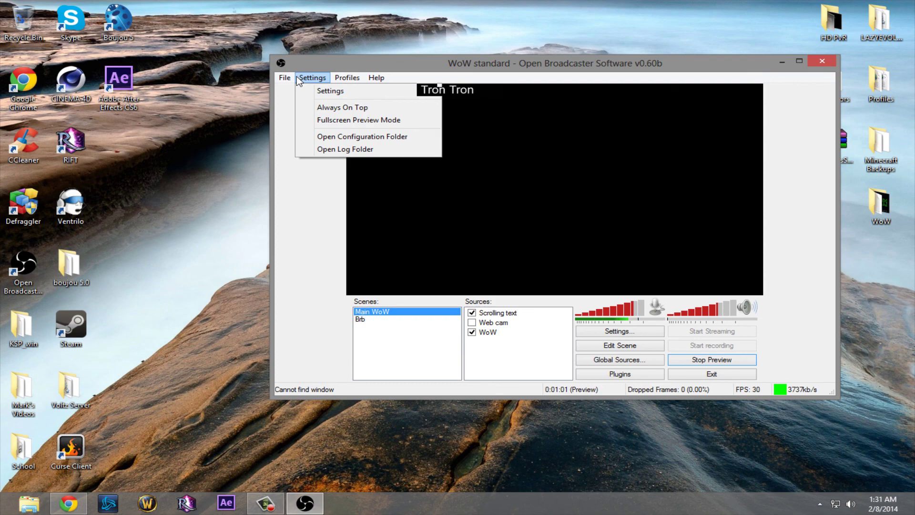
left_click(428, 135)
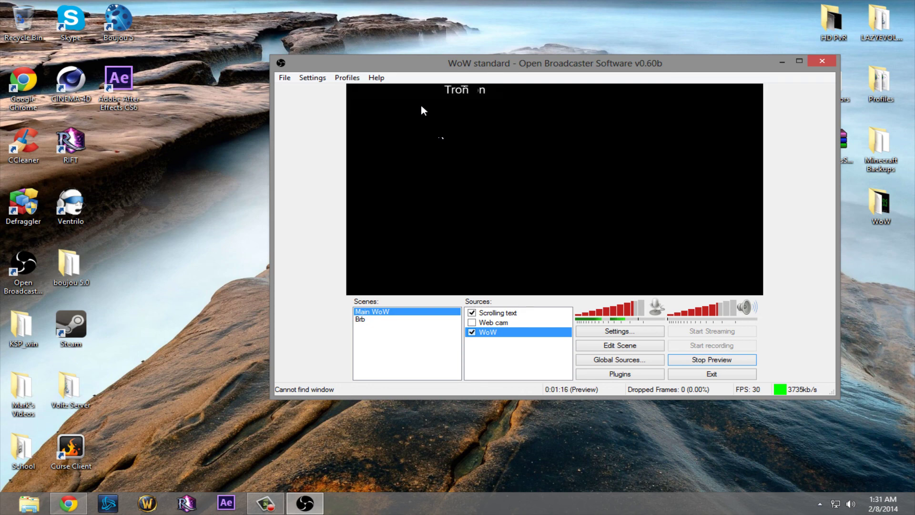
Review the broadcast and video settings, cancel the dialog without changes, and check the plugins.
left_click(312, 77)
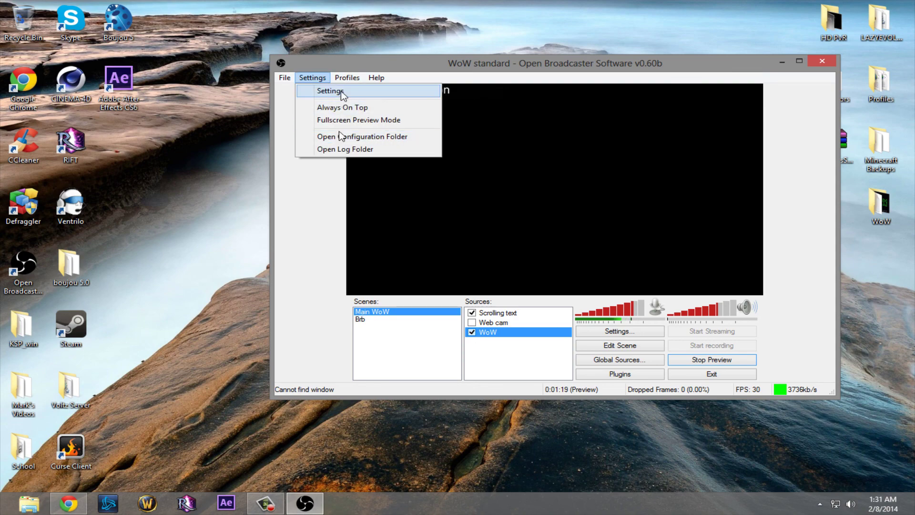
left_click(325, 90)
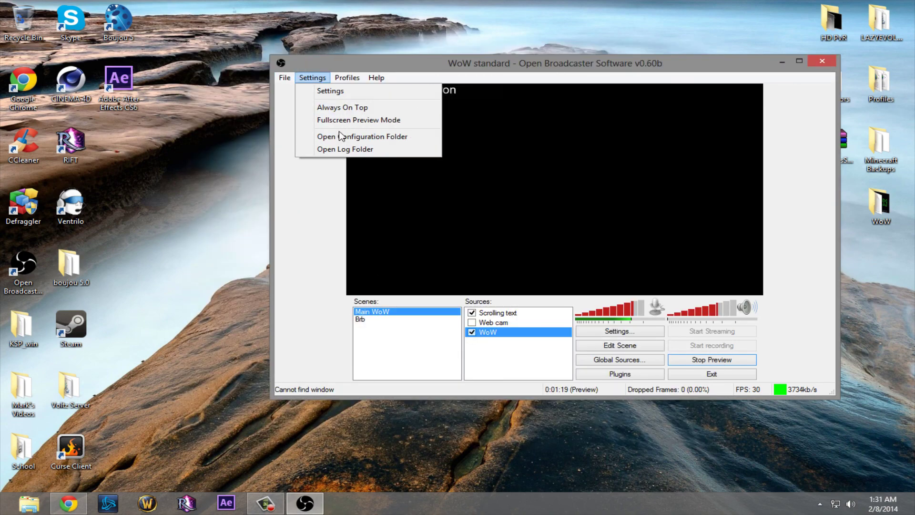
left_click(326, 91)
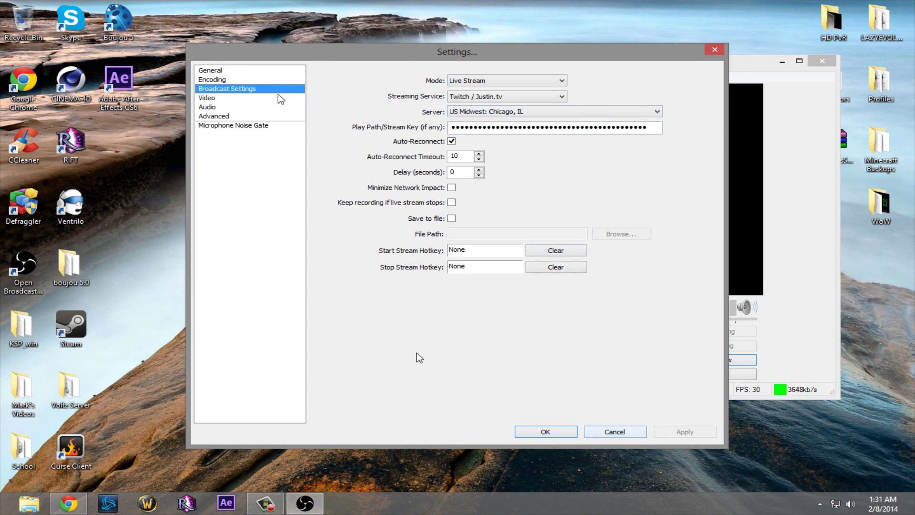
left_click(255, 98)
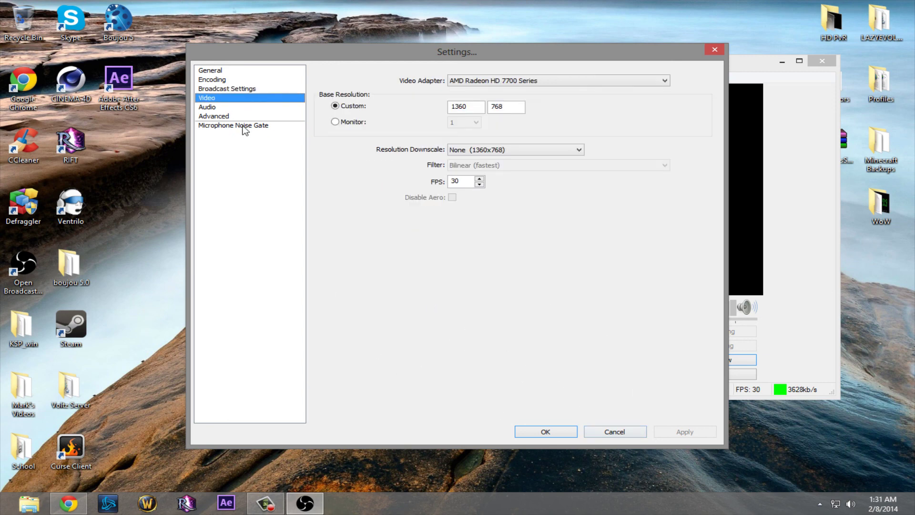
left_click(615, 432)
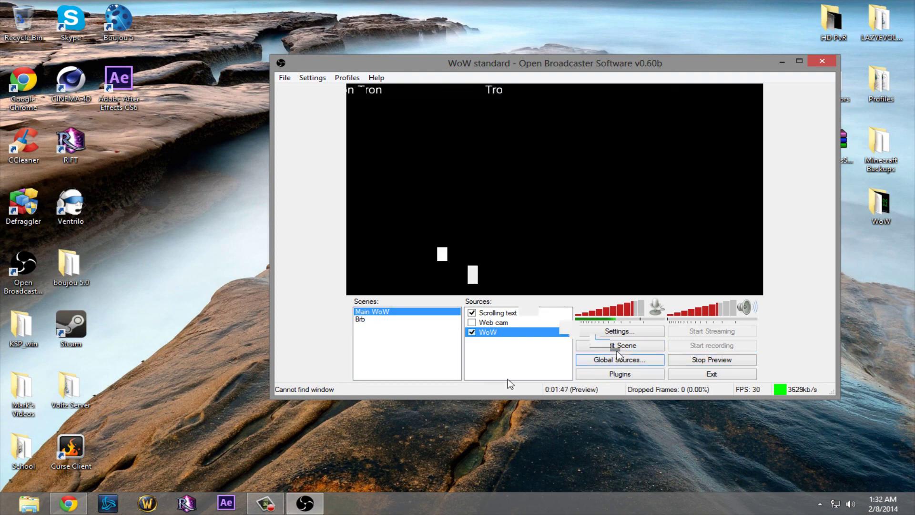
left_click(619, 373)
left_click(639, 146)
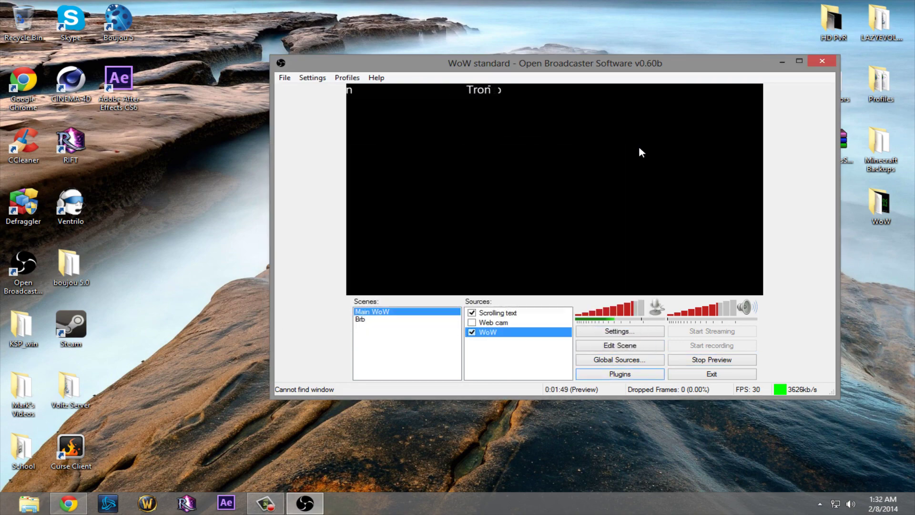